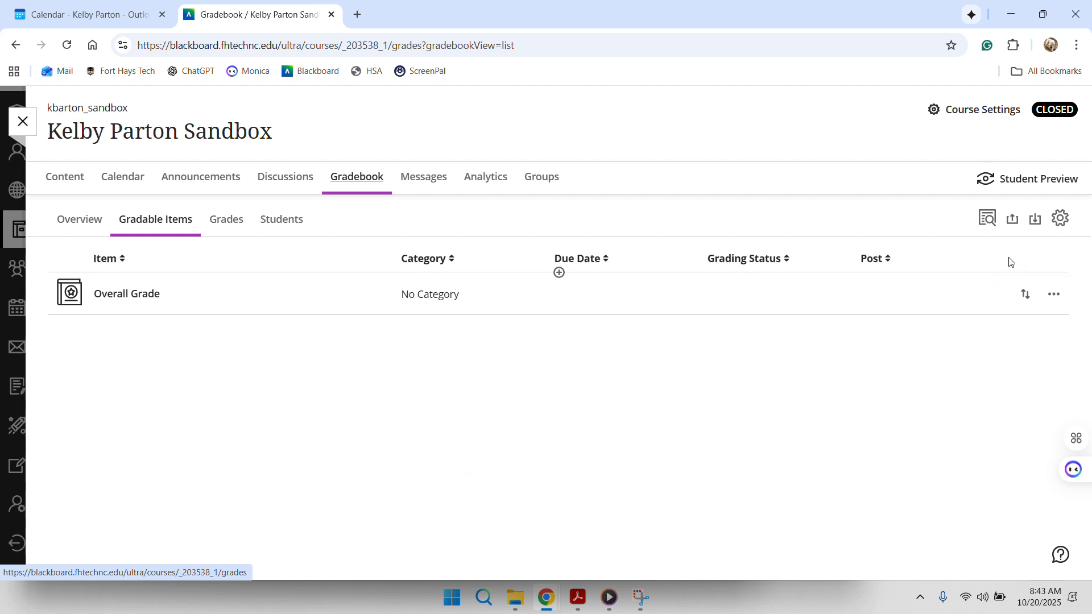
- Open the gradebook settings and review the grade ranges of the Letter grade schema, then return to the settings
{"action": "left_click", "coordinate": [1061, 219]}
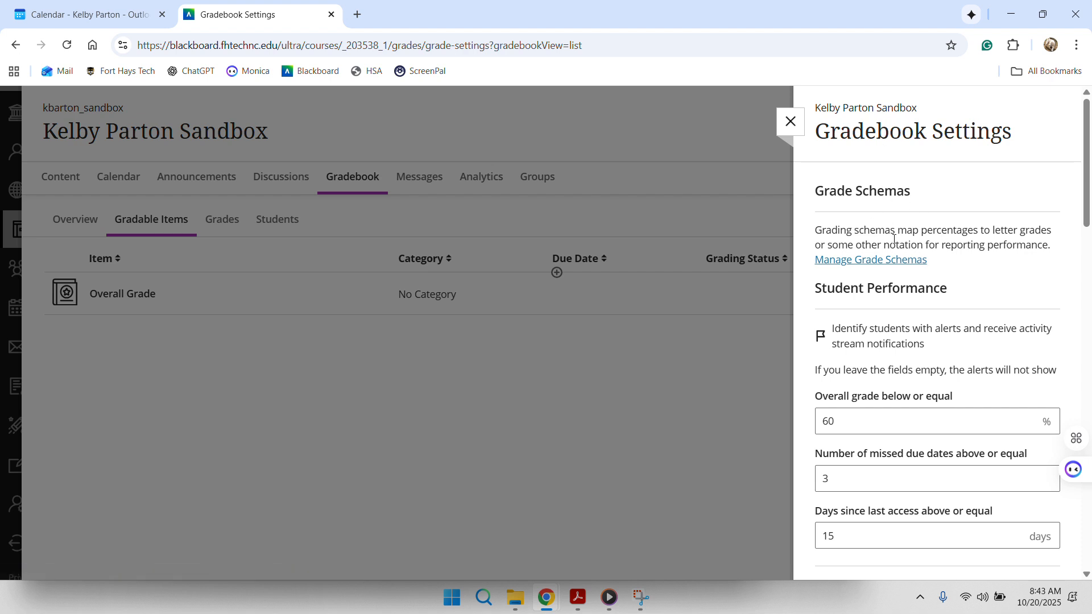
{"action": "left_click", "coordinate": [888, 263]}
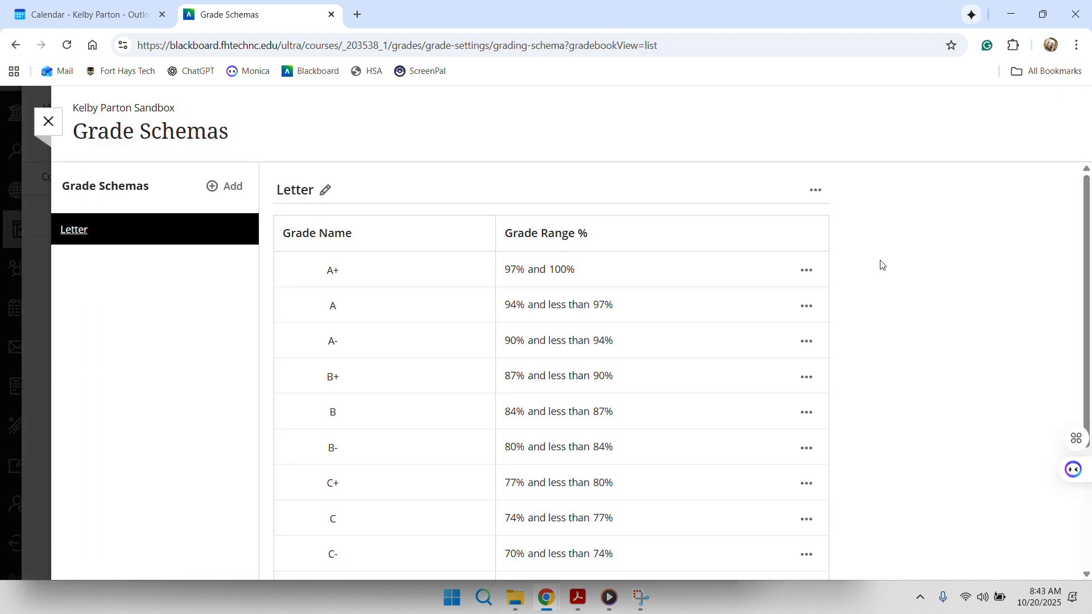
{"action": "scroll", "coordinate": [459, 344], "scroll_direction": "down", "scroll_amount": 1}
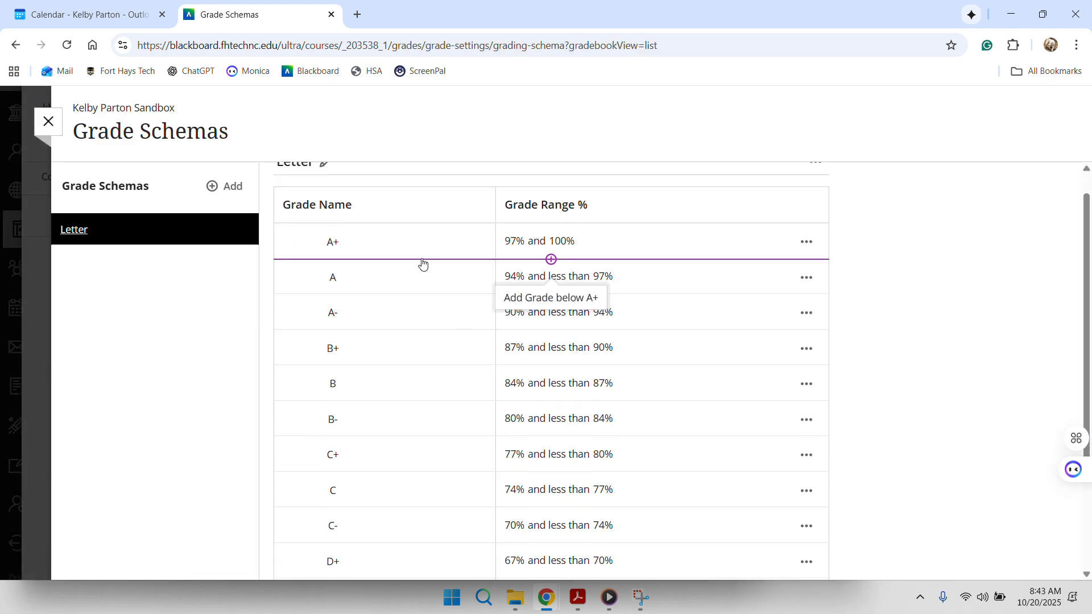
{"action": "mouse_move", "coordinate": [426, 288]}
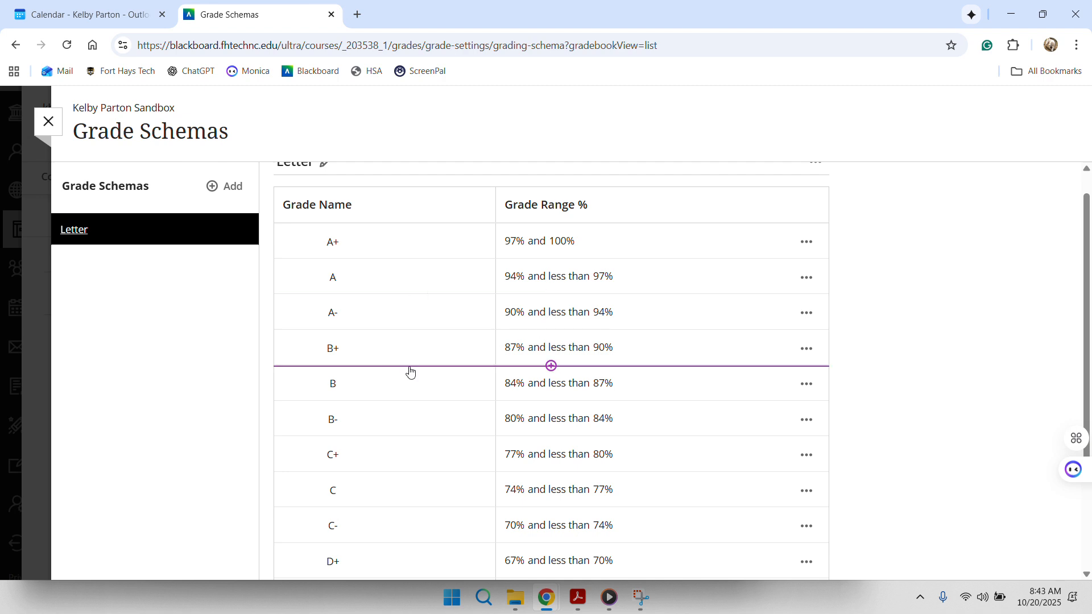
{"action": "scroll", "coordinate": [377, 504], "scroll_direction": "down", "scroll_amount": 3}
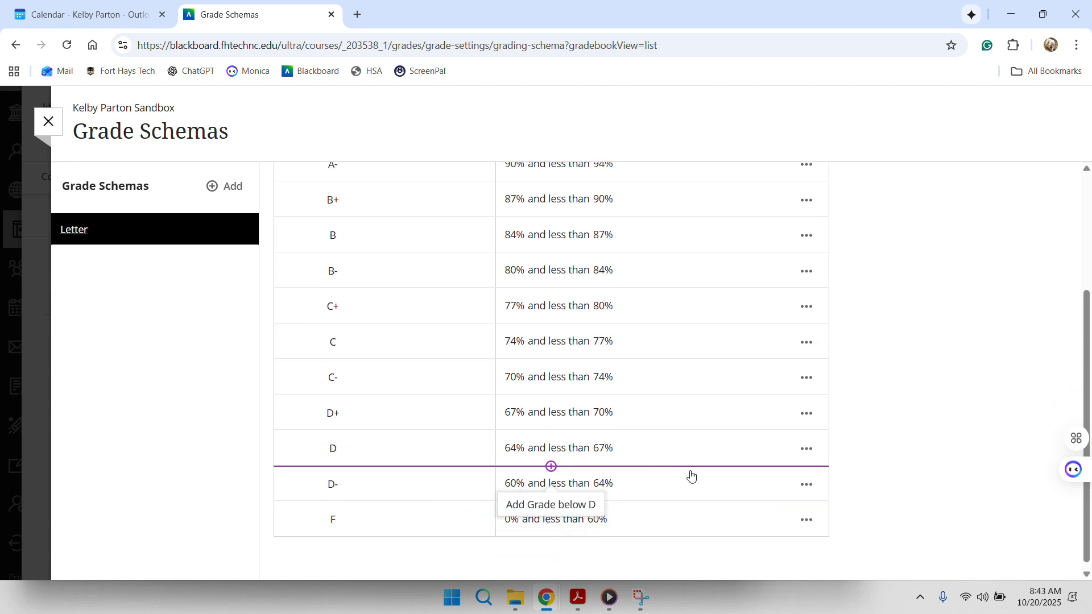
{"action": "scroll", "coordinate": [339, 320], "scroll_direction": "up", "scroll_amount": 4}
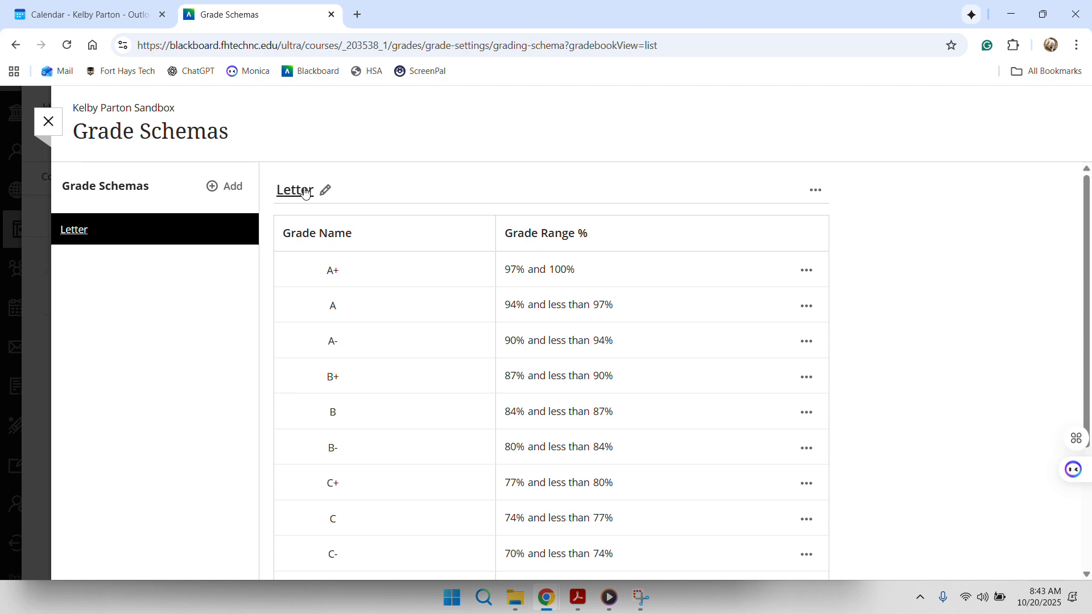
{"action": "left_click", "coordinate": [49, 126]}
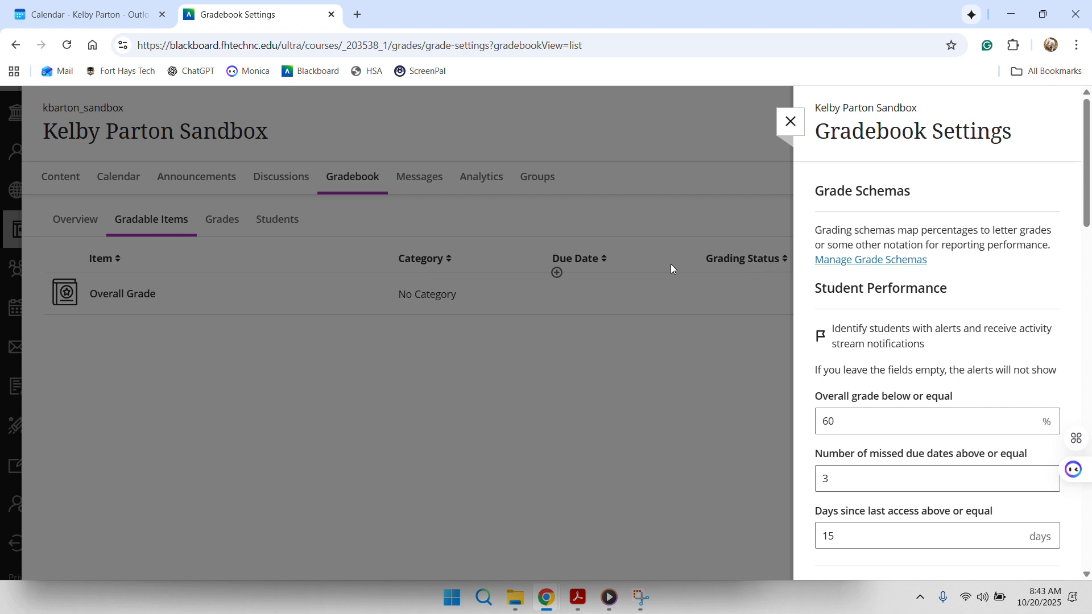
- Set the student performance alert for days since last access to 7 days
{"action": "scroll", "coordinate": [895, 303], "scroll_direction": "down", "scroll_amount": 2}
{"action": "scroll", "coordinate": [895, 302], "scroll_direction": "down", "scroll_amount": 2}
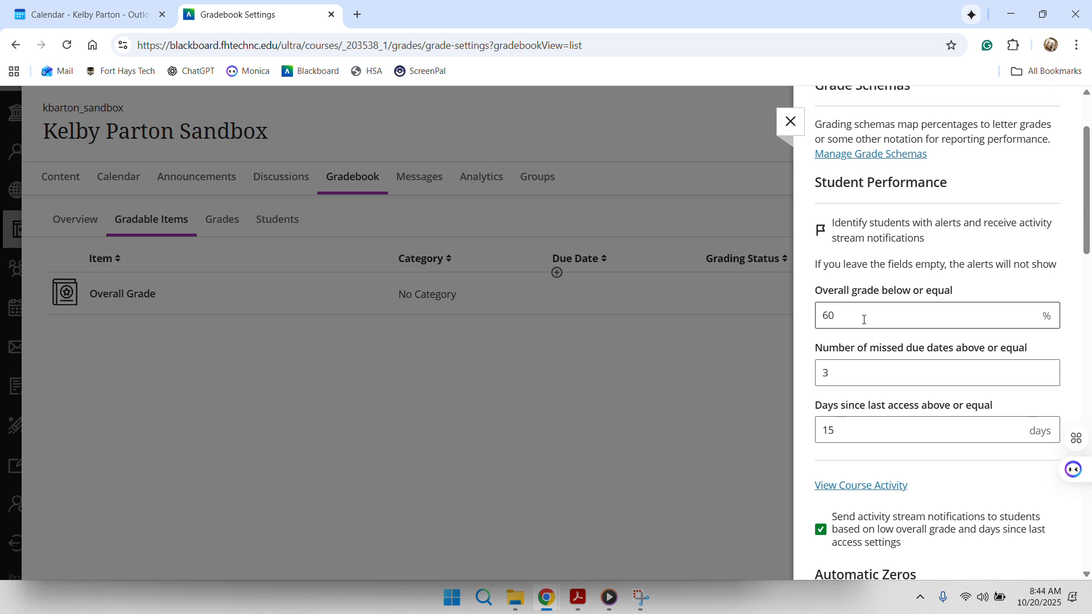
{"action": "scroll", "coordinate": [863, 320], "scroll_direction": "down", "scroll_amount": 1}
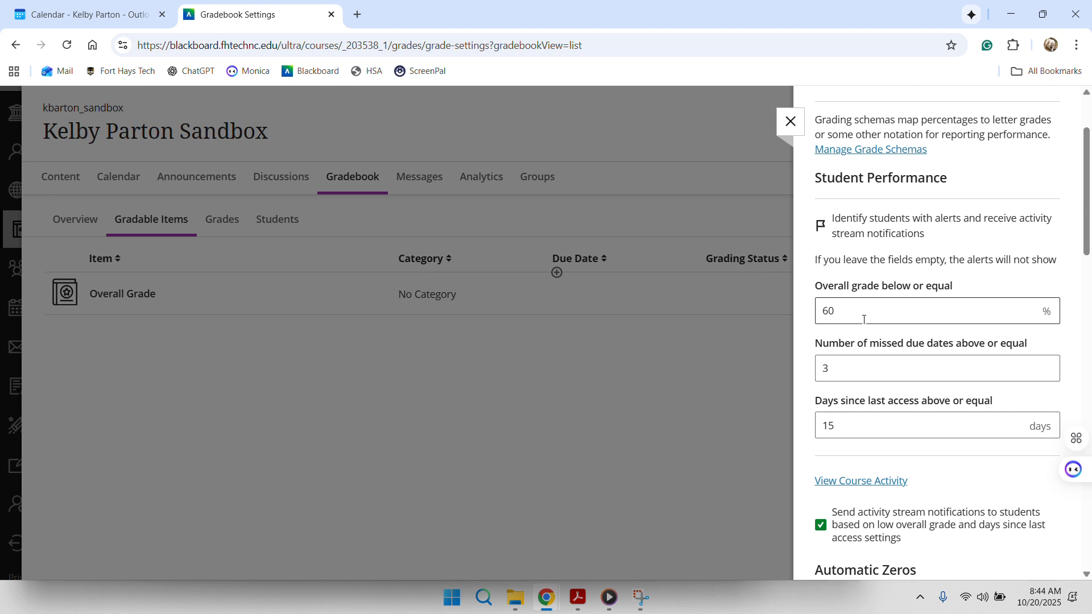
{"action": "scroll", "coordinate": [864, 320], "scroll_direction": "down", "scroll_amount": 1}
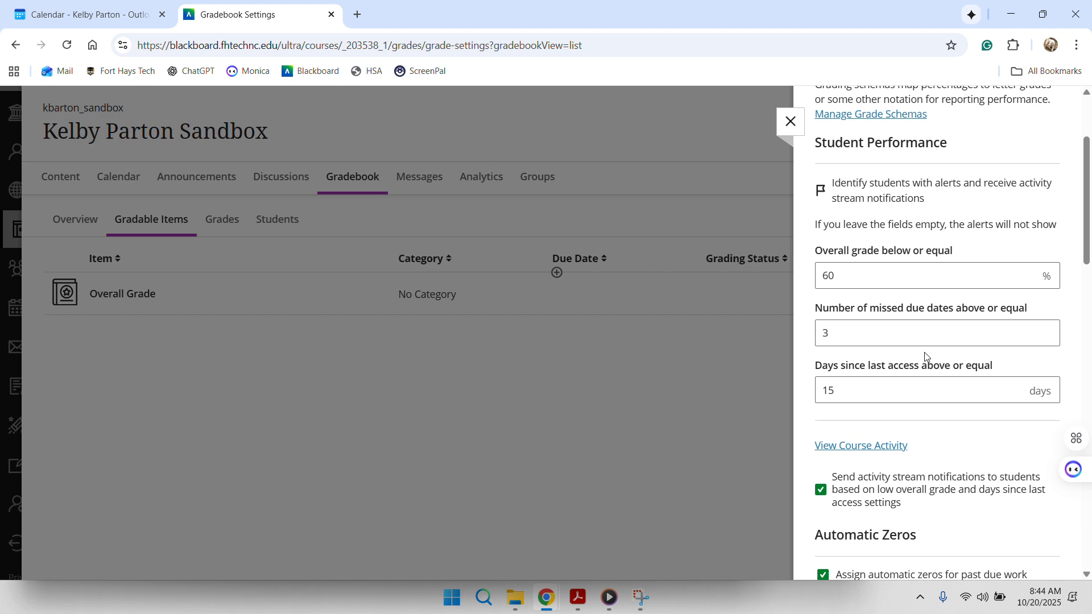
{"action": "double_click", "coordinate": [851, 392]}
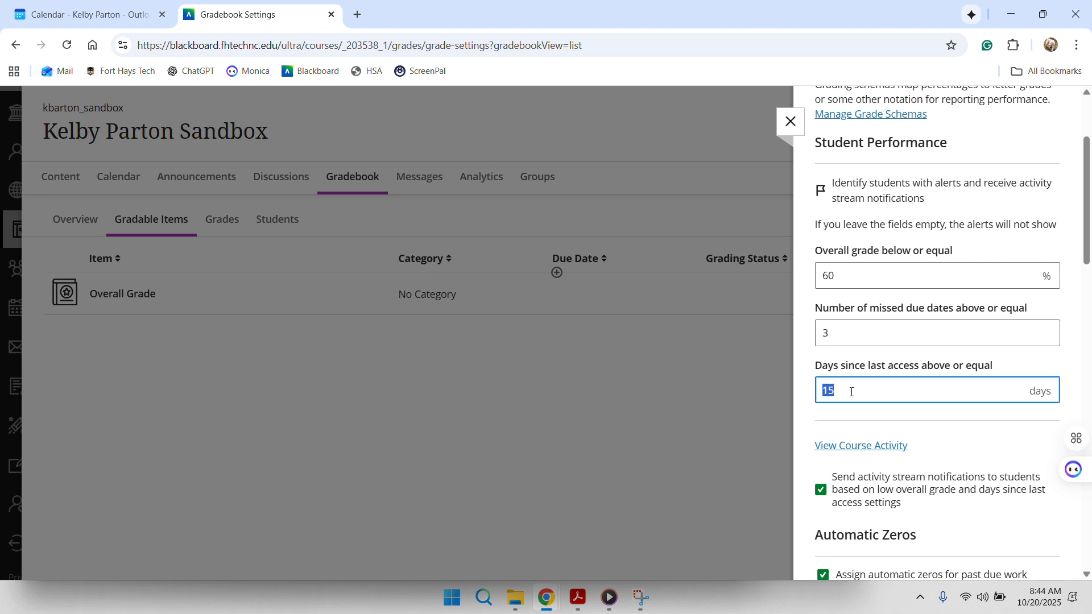
{"action": "type", "text": "5"}
{"action": "key", "text": "BackSpace"}
{"action": "type", "text": "7"}
{"action": "left_click", "coordinate": [842, 415]}
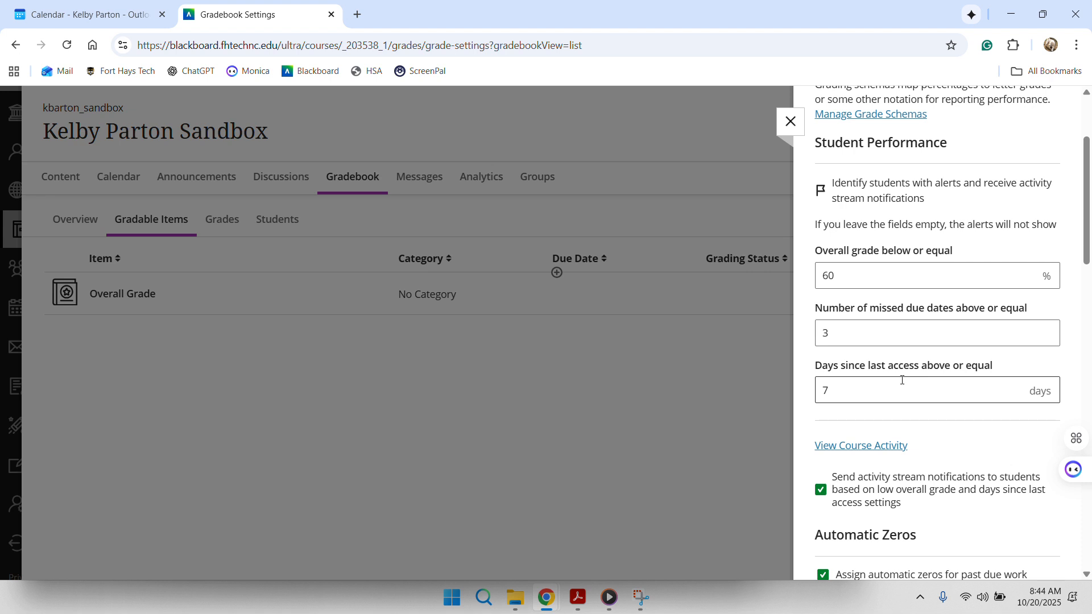
- Review the activity notification, automatic zeros, overall grade, student visibility and item management settings of the gradebook
{"action": "scroll", "coordinate": [848, 464], "scroll_direction": "down", "scroll_amount": 1}
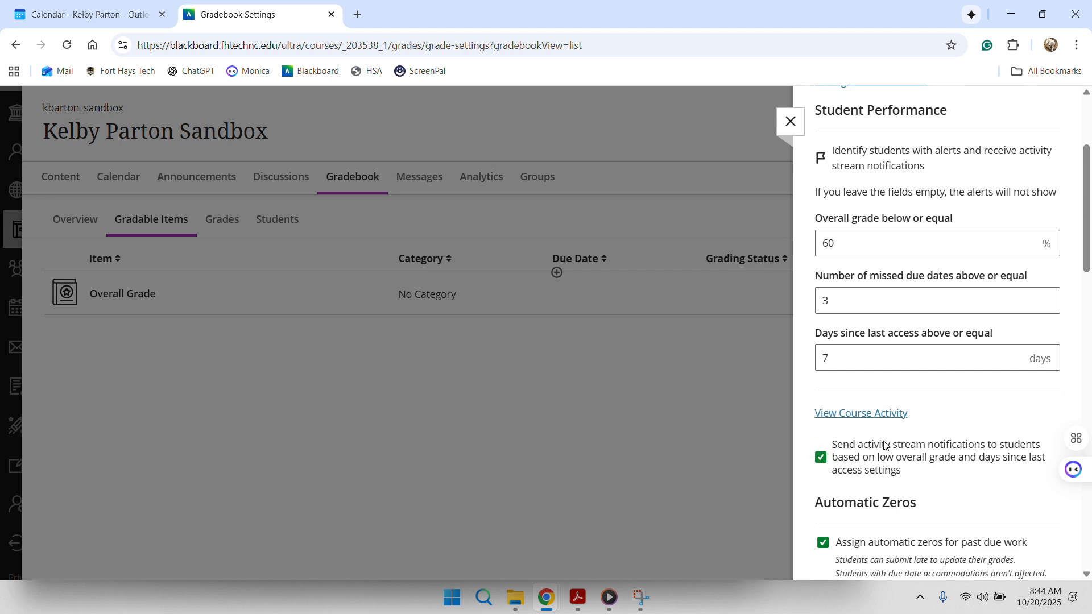
{"action": "scroll", "coordinate": [933, 449], "scroll_direction": "down", "scroll_amount": 3}
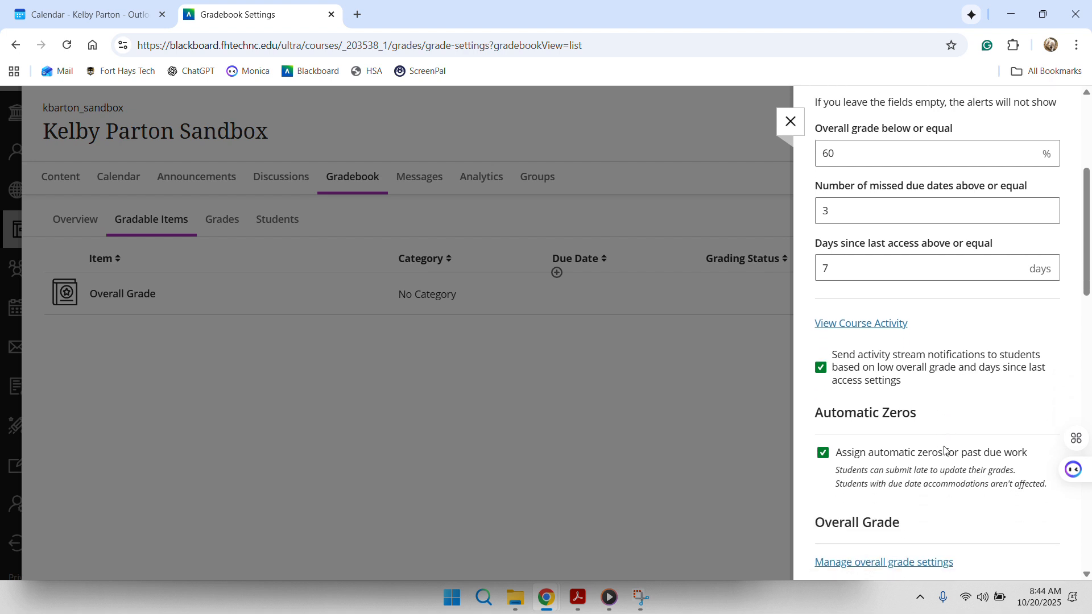
{"action": "scroll", "coordinate": [944, 451], "scroll_direction": "down", "scroll_amount": 4}
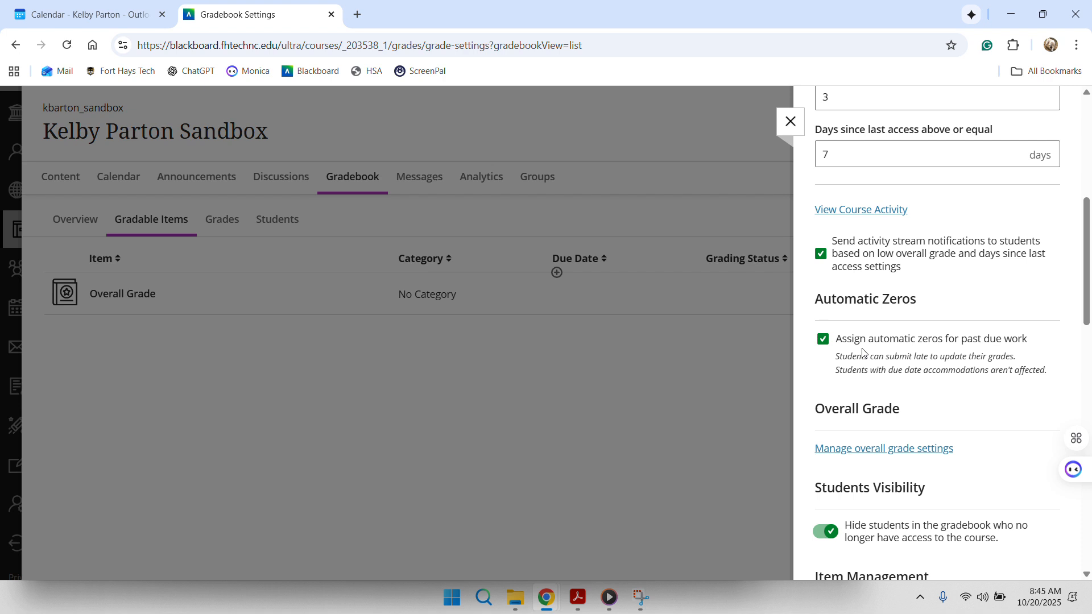
{"action": "scroll", "coordinate": [861, 351], "scroll_direction": "down", "scroll_amount": 2}
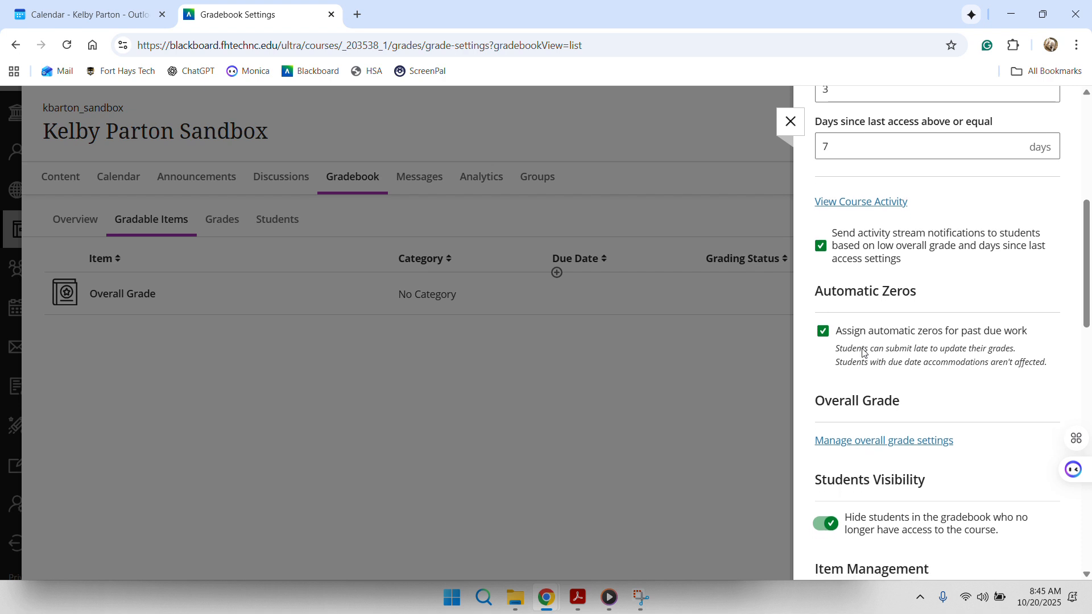
{"action": "scroll", "coordinate": [861, 351], "scroll_direction": "down", "scroll_amount": 2}
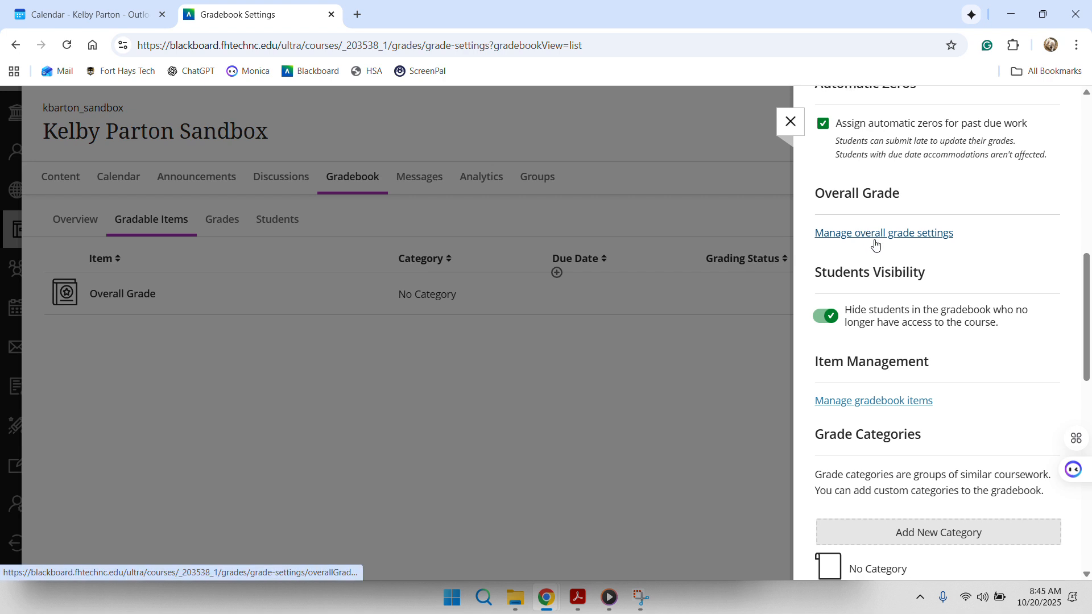
{"action": "scroll", "coordinate": [862, 235], "scroll_direction": "down", "scroll_amount": 1}
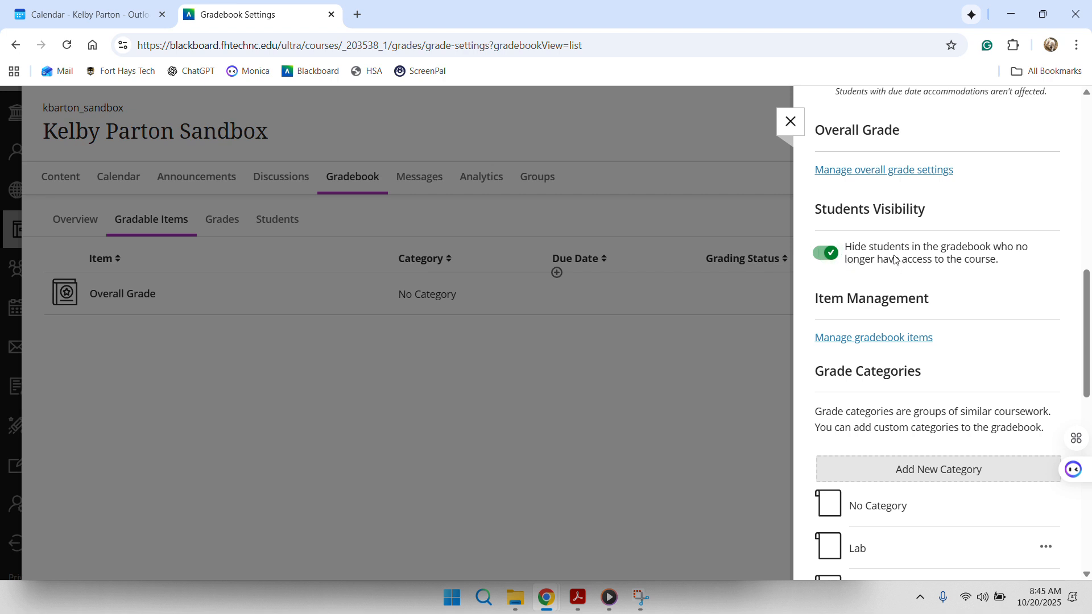
{"action": "scroll", "coordinate": [872, 273], "scroll_direction": "down", "scroll_amount": 2}
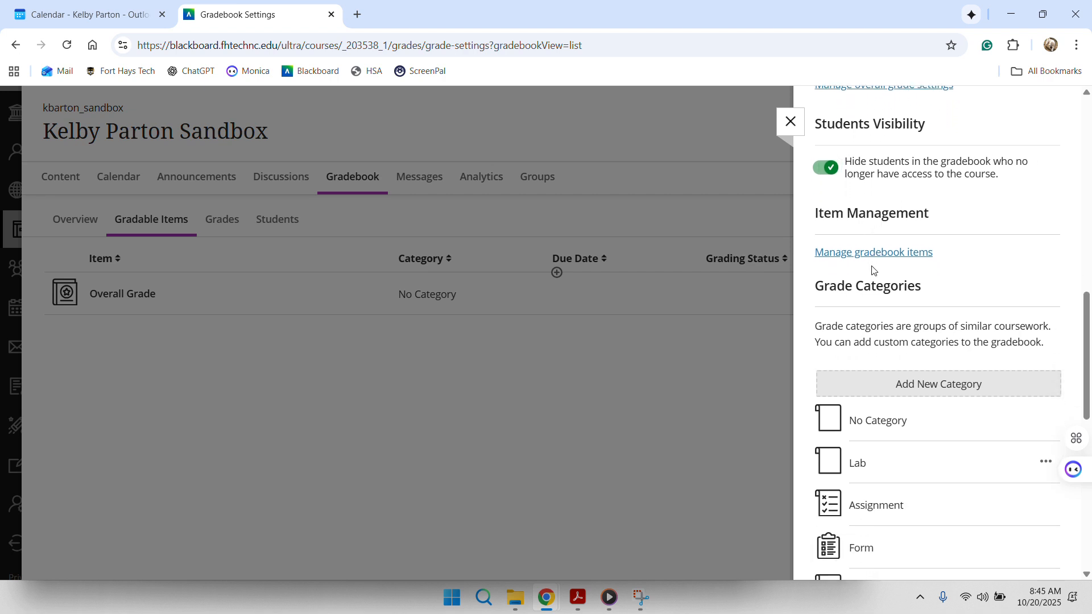
{"action": "scroll", "coordinate": [878, 250], "scroll_direction": "down", "scroll_amount": 1}
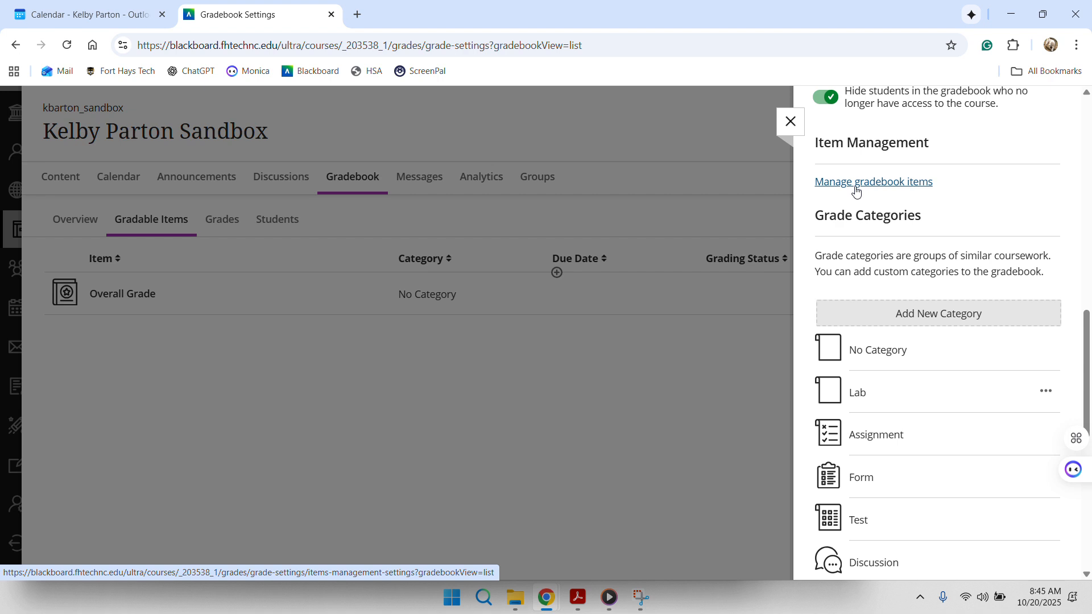
- Add a new grade category named "Field tests" to the gradebook
{"action": "scroll", "coordinate": [881, 291], "scroll_direction": "down", "scroll_amount": 2}
{"action": "scroll", "coordinate": [909, 342], "scroll_direction": "down", "scroll_amount": 3}
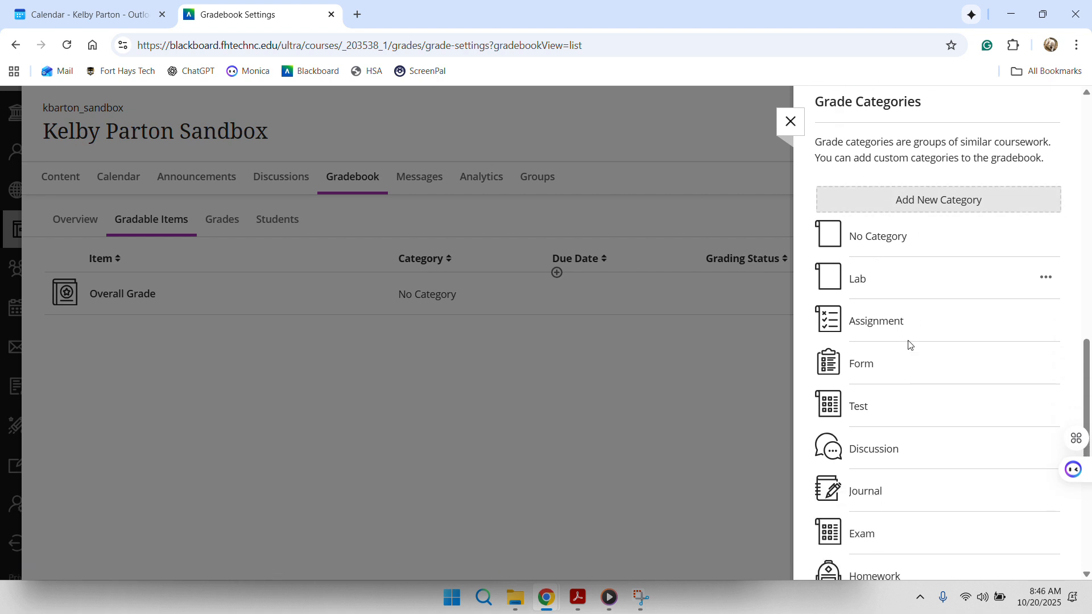
{"action": "scroll", "coordinate": [908, 345], "scroll_direction": "up", "scroll_amount": 2}
{"action": "scroll", "coordinate": [909, 345], "scroll_direction": "down", "scroll_amount": 2}
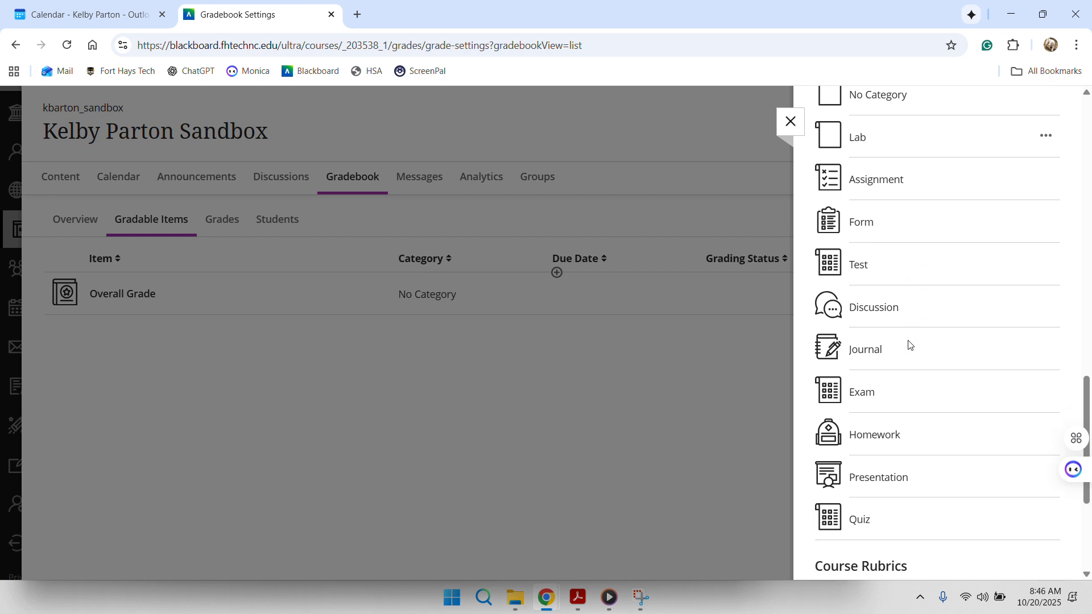
{"action": "scroll", "coordinate": [908, 344], "scroll_direction": "up", "scroll_amount": 2}
{"action": "scroll", "coordinate": [909, 344], "scroll_direction": "down", "scroll_amount": 2}
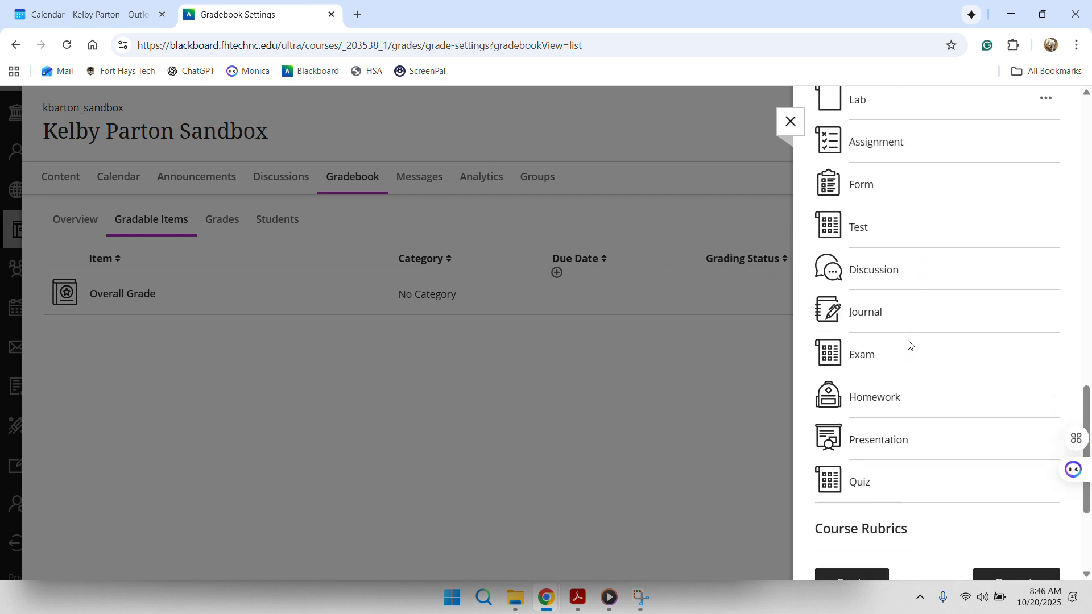
{"action": "scroll", "coordinate": [909, 345], "scroll_direction": "up", "scroll_amount": 3}
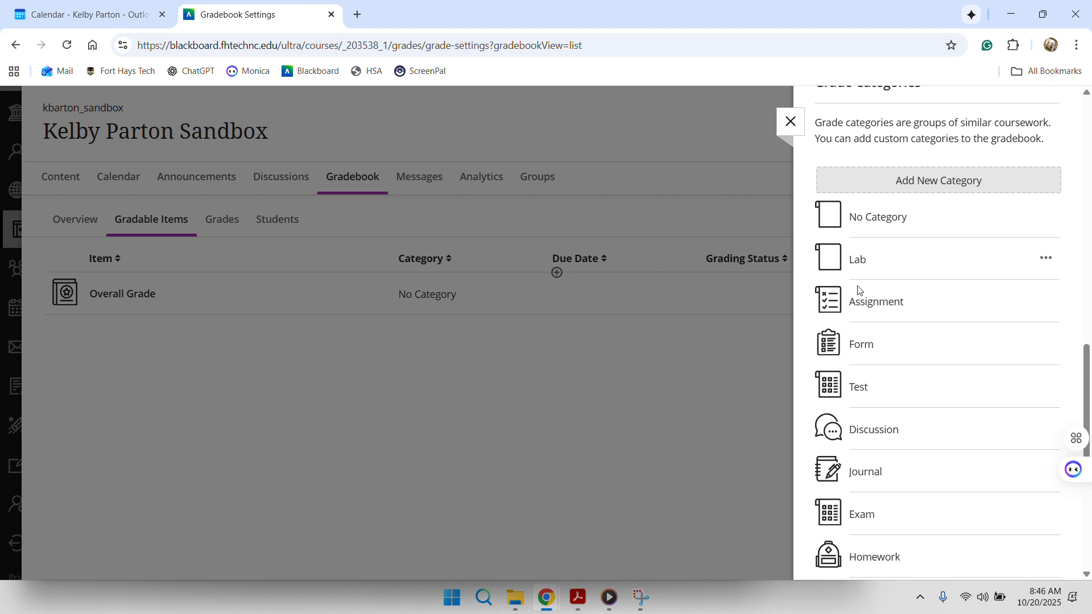
{"action": "left_click", "coordinate": [914, 187]}
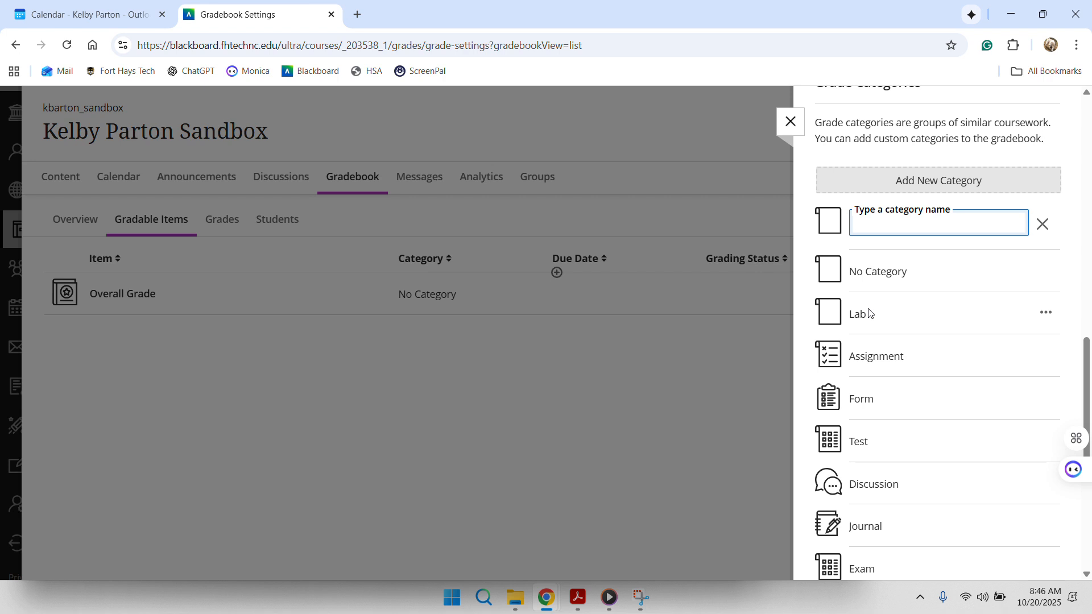
{"action": "type", "text": "Field tests"}
{"action": "left_click", "coordinate": [890, 249]}
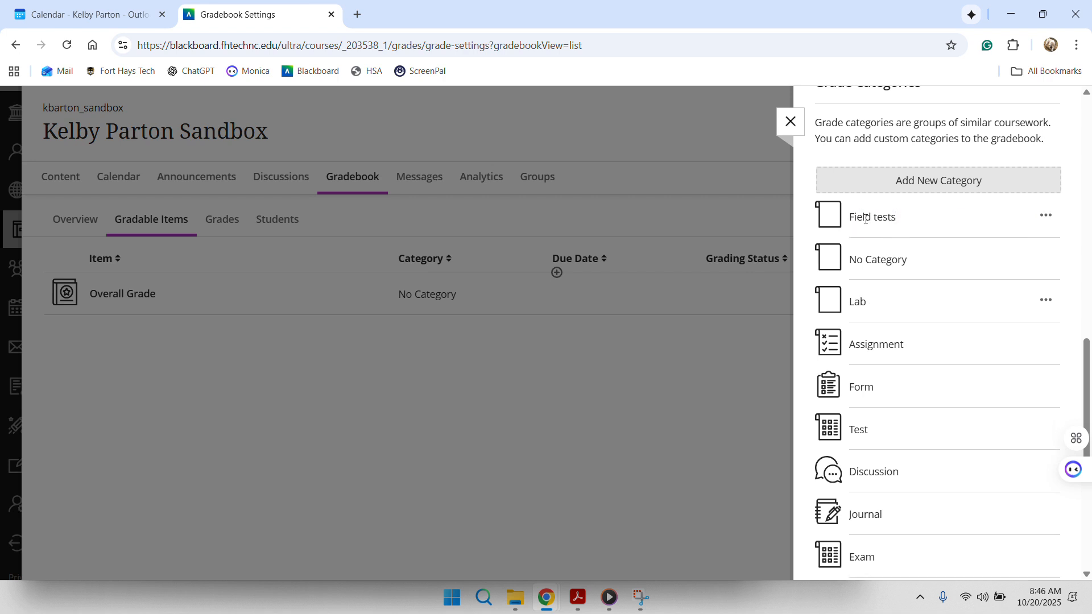
- Look over the course rubrics and overall grade notations sections and open the overall grade settings
{"action": "scroll", "coordinate": [865, 219], "scroll_direction": "down", "scroll_amount": 5}
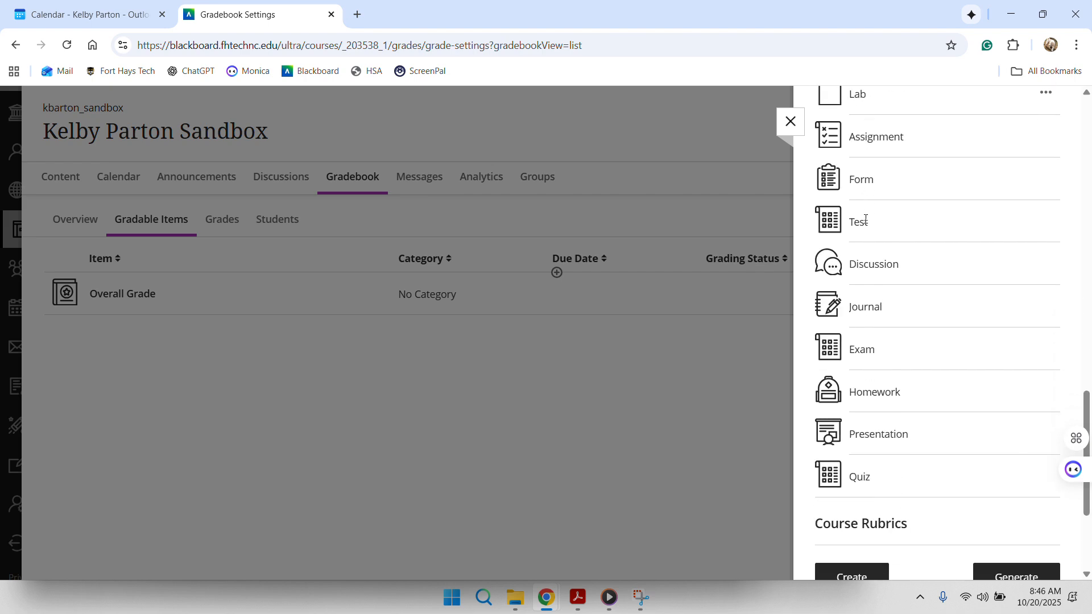
{"action": "scroll", "coordinate": [865, 219], "scroll_direction": "up", "scroll_amount": 3}
{"action": "scroll", "coordinate": [865, 219], "scroll_direction": "down", "scroll_amount": 5}
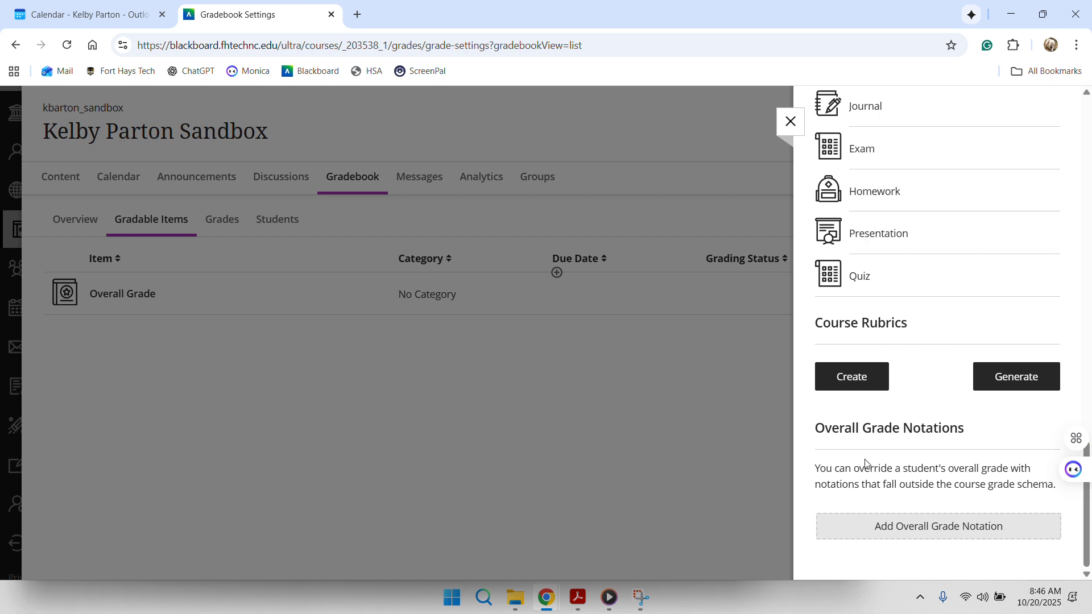
{"action": "scroll", "coordinate": [889, 462], "scroll_direction": "up", "scroll_amount": 1}
{"action": "scroll", "coordinate": [889, 462], "scroll_direction": "down", "scroll_amount": 1}
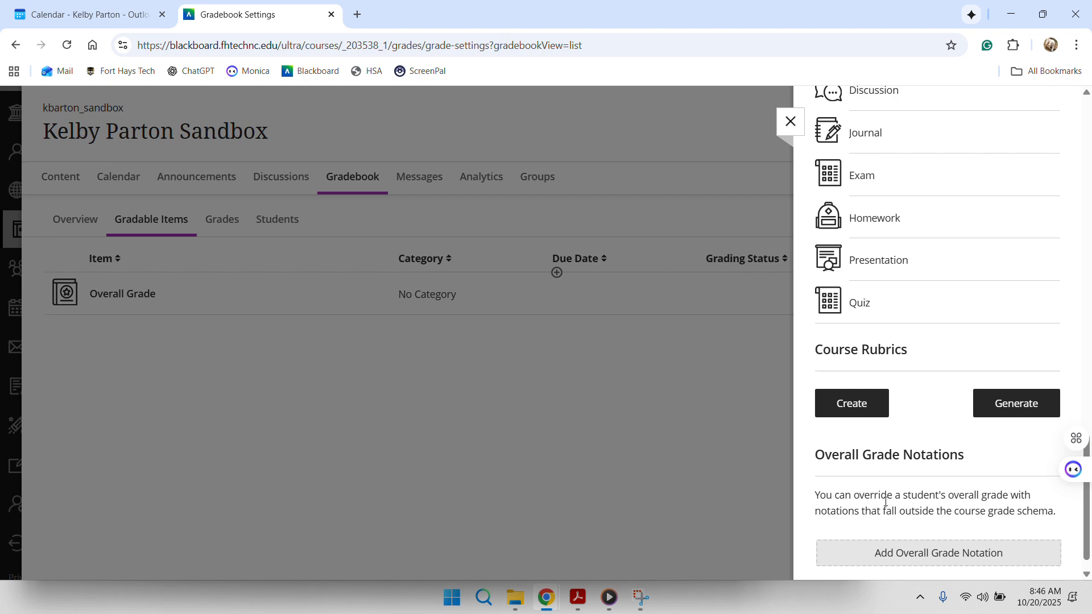
{"action": "scroll", "coordinate": [885, 501], "scroll_direction": "up", "scroll_amount": 10}
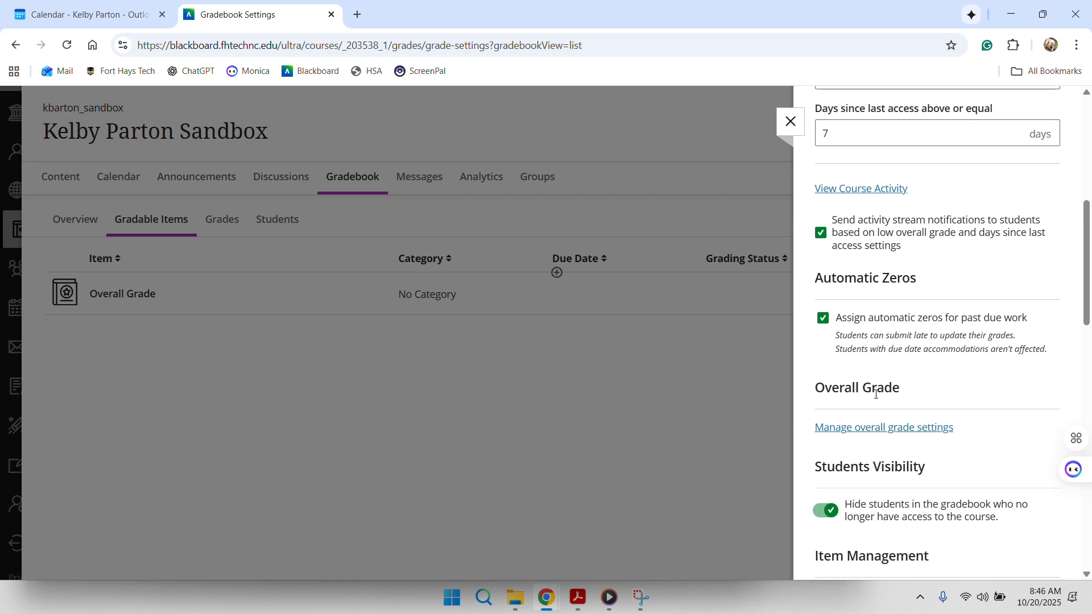
{"action": "left_click", "coordinate": [846, 435]}
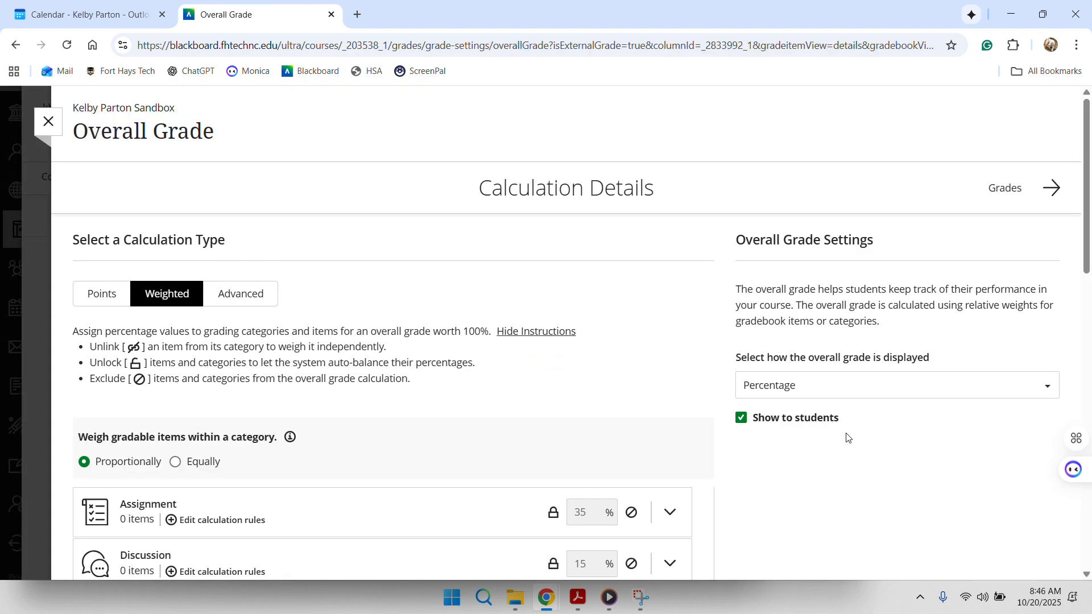
- Compare the Points and Weighted calculation types for the overall grade, leaving Weighted selected, and review its category weights
{"action": "scroll", "coordinate": [374, 95], "scroll_direction": "down", "scroll_amount": 1}
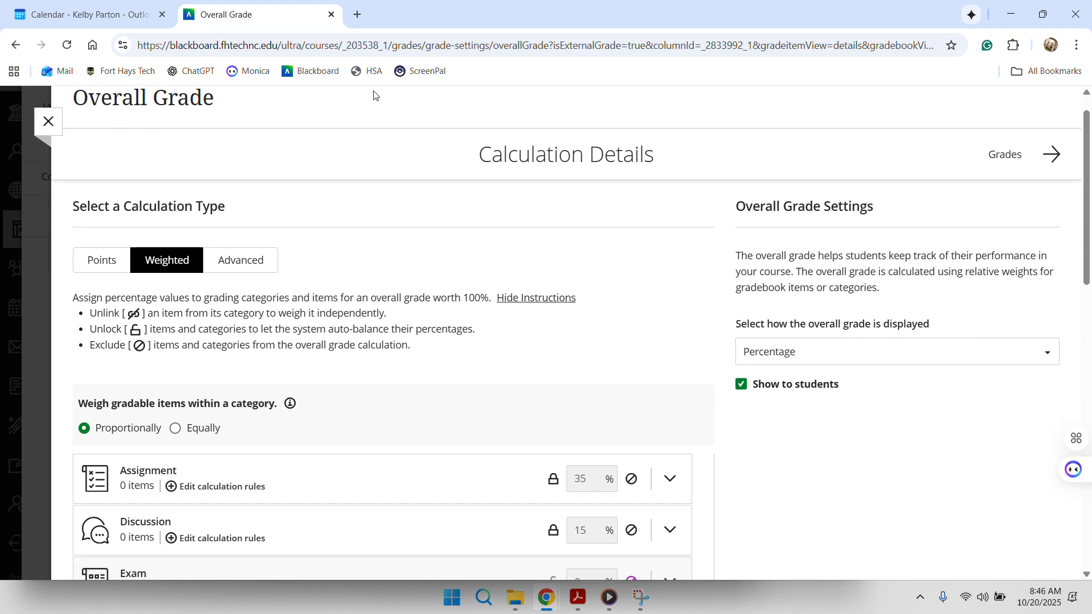
{"action": "left_click", "coordinate": [104, 259]}
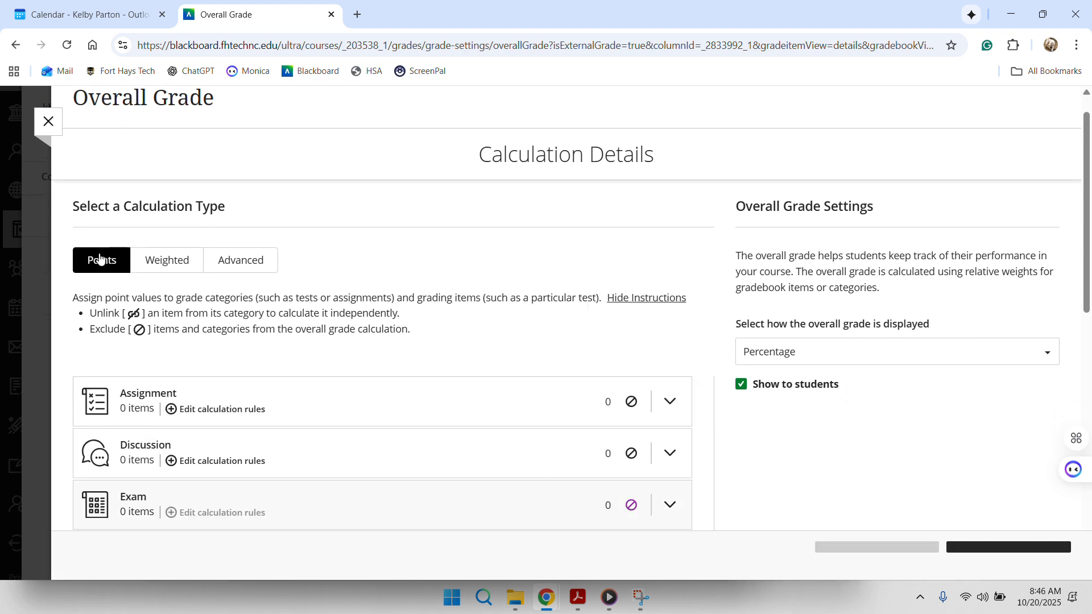
{"action": "left_click", "coordinate": [154, 262]}
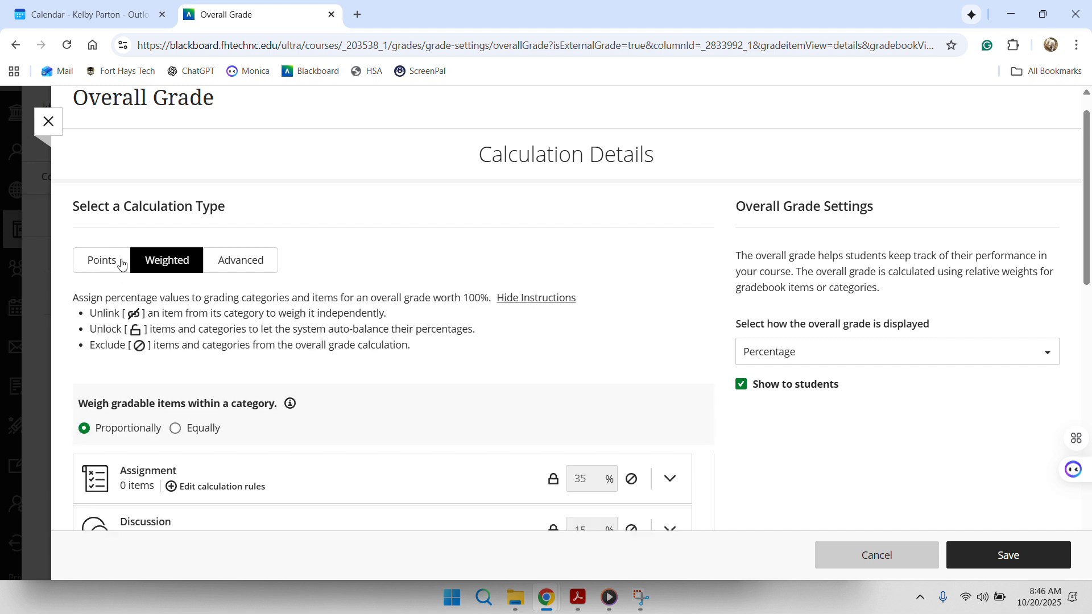
{"action": "left_click", "coordinate": [121, 262]}
{"action": "left_click", "coordinate": [161, 263]}
{"action": "scroll", "coordinate": [337, 329], "scroll_direction": "down", "scroll_amount": 1}
{"action": "scroll", "coordinate": [338, 329], "scroll_direction": "down", "scroll_amount": 3}
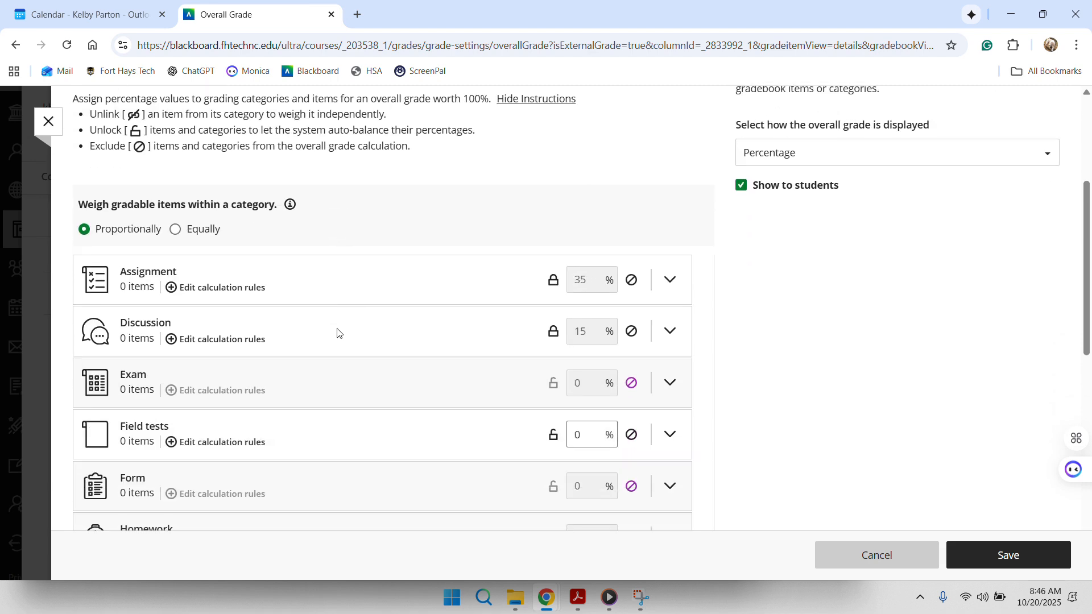
- Exclude the Field tests and Lab categories from the overall grade, and briefly include Homework before excluding it again
{"action": "scroll", "coordinate": [337, 333], "scroll_direction": "down", "scroll_amount": 2}
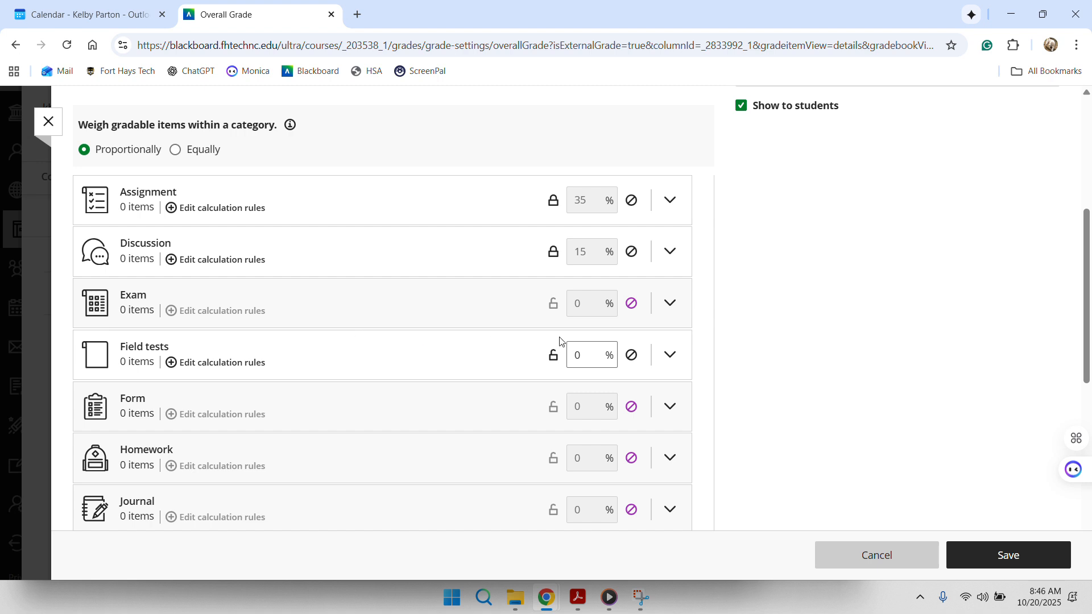
{"action": "left_click", "coordinate": [633, 356]}
{"action": "scroll", "coordinate": [640, 358], "scroll_direction": "down", "scroll_amount": 2}
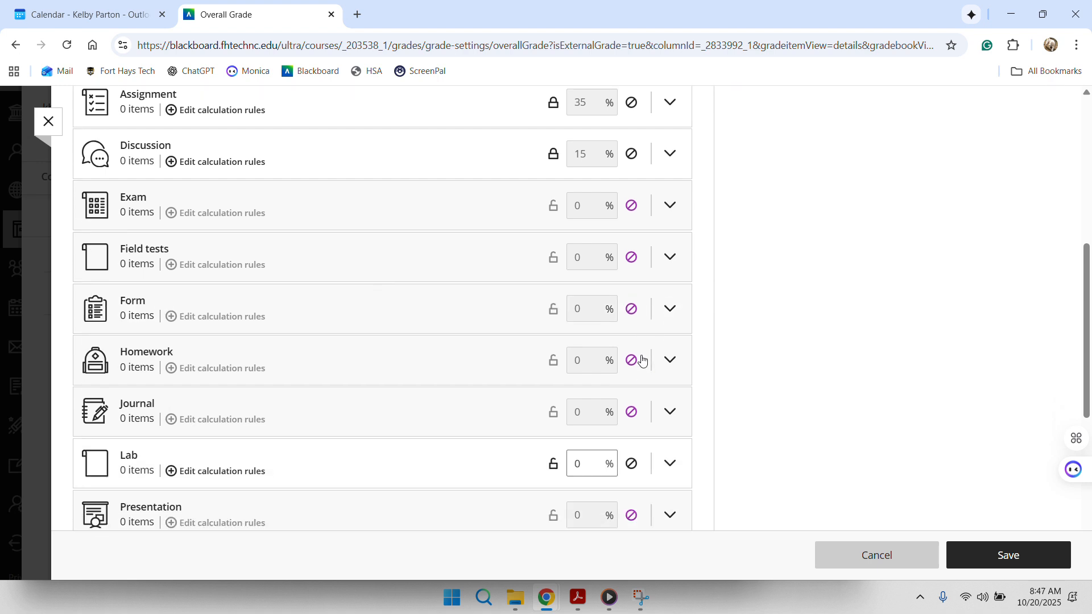
{"action": "scroll", "coordinate": [643, 361], "scroll_direction": "down", "scroll_amount": 1}
{"action": "left_click", "coordinate": [632, 394]}
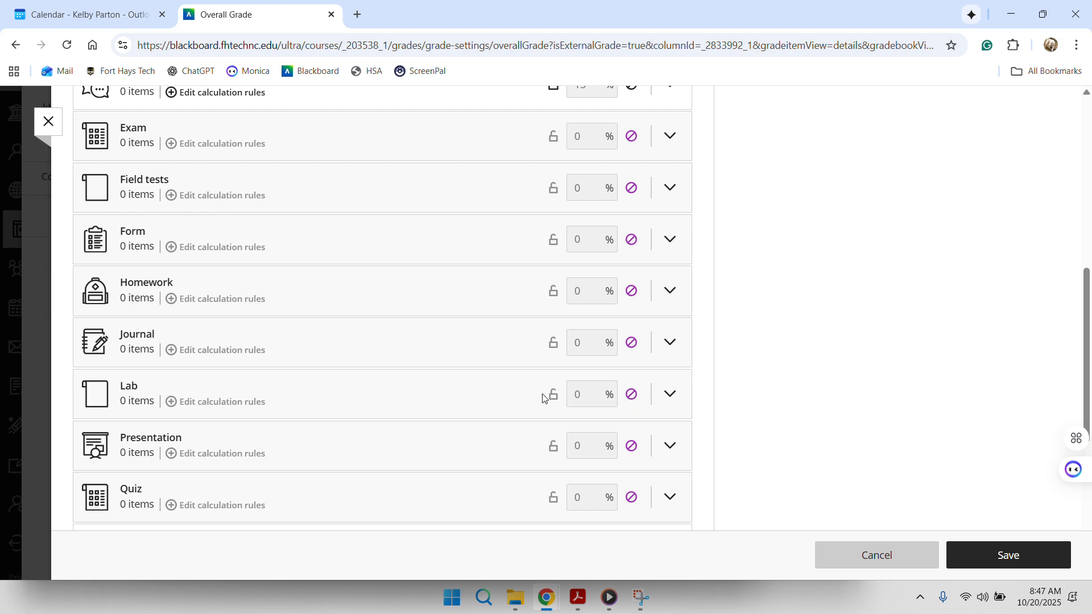
{"action": "left_click", "coordinate": [632, 294]}
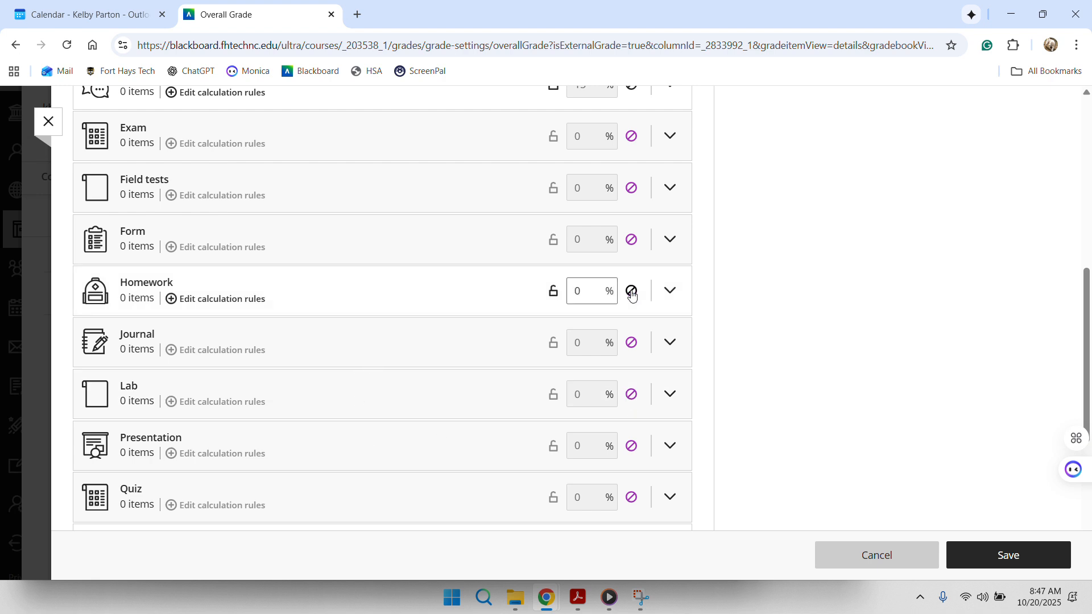
{"action": "left_click", "coordinate": [632, 294]}
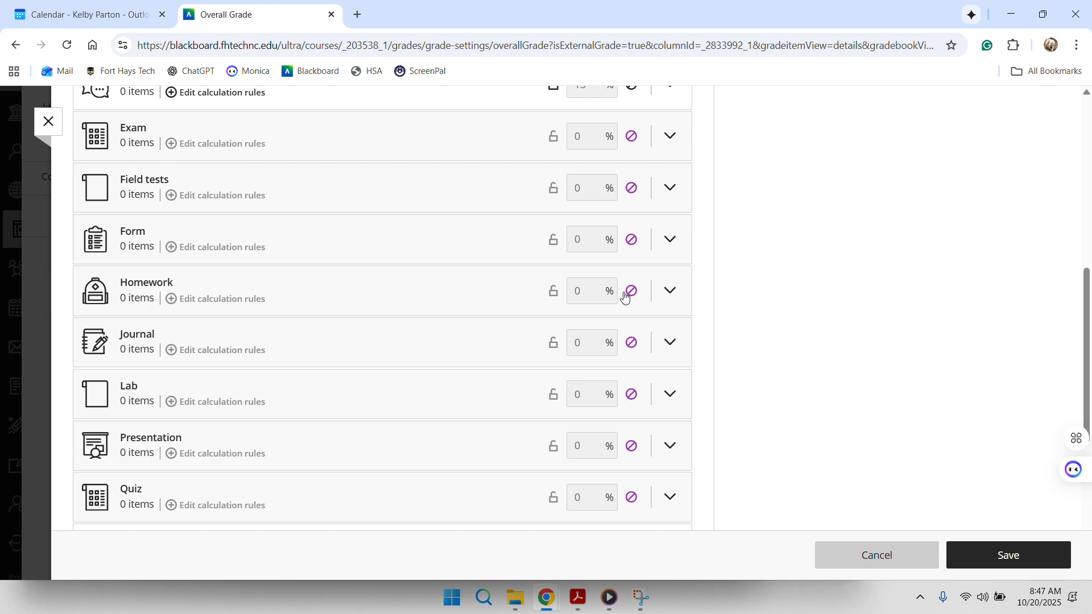
- Unlock the weights of the Assignment, Discussion and Test categories so their percentages can be edited
{"action": "scroll", "coordinate": [373, 291], "scroll_direction": "down", "scroll_amount": 2}
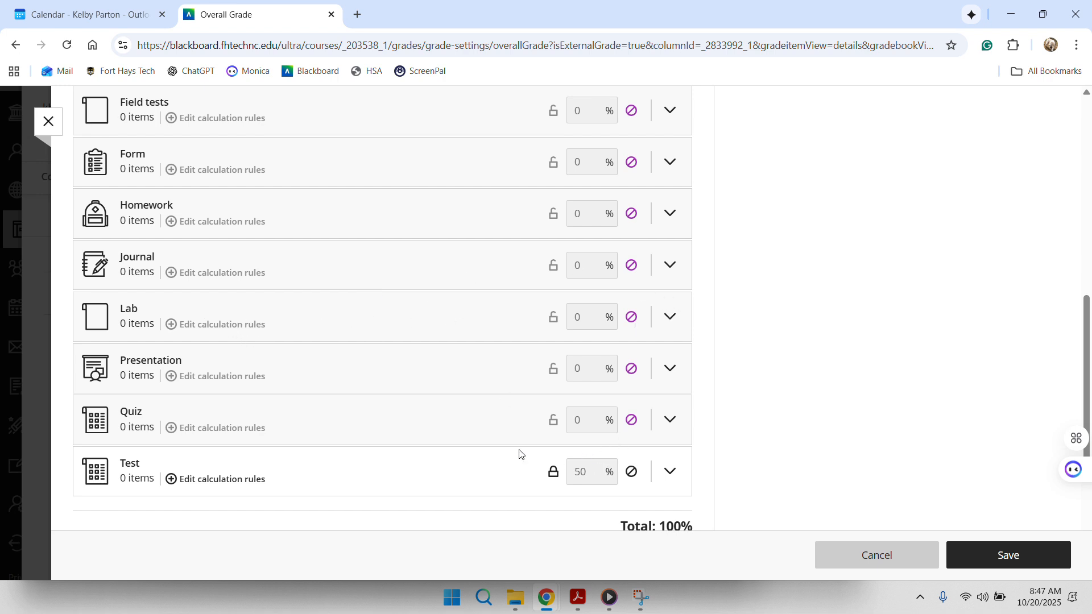
{"action": "scroll", "coordinate": [324, 468], "scroll_direction": "up", "scroll_amount": 6}
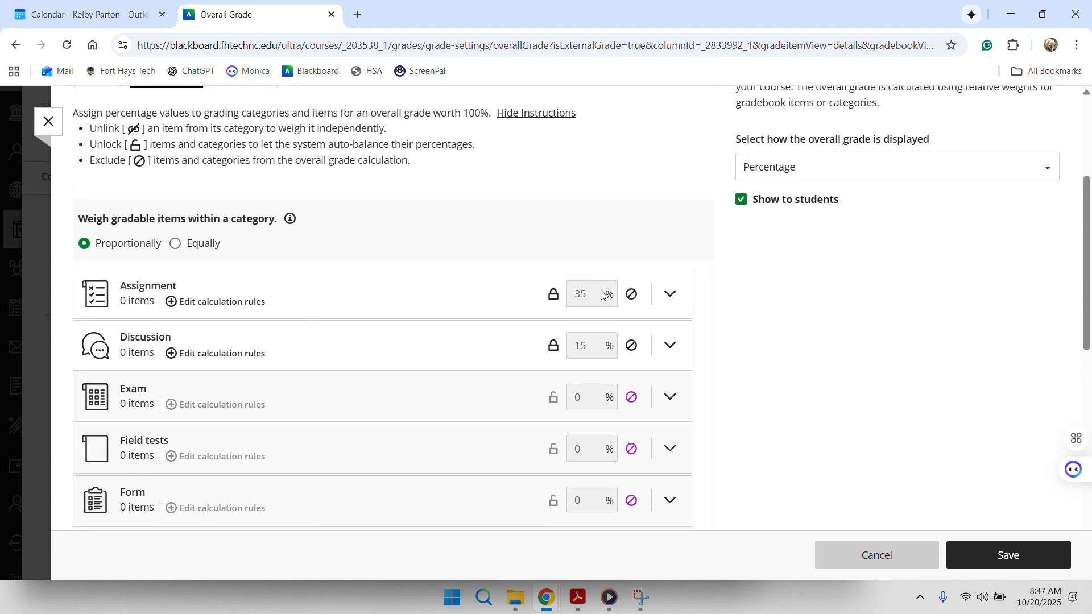
{"action": "left_click", "coordinate": [552, 294]}
{"action": "left_click", "coordinate": [554, 345]}
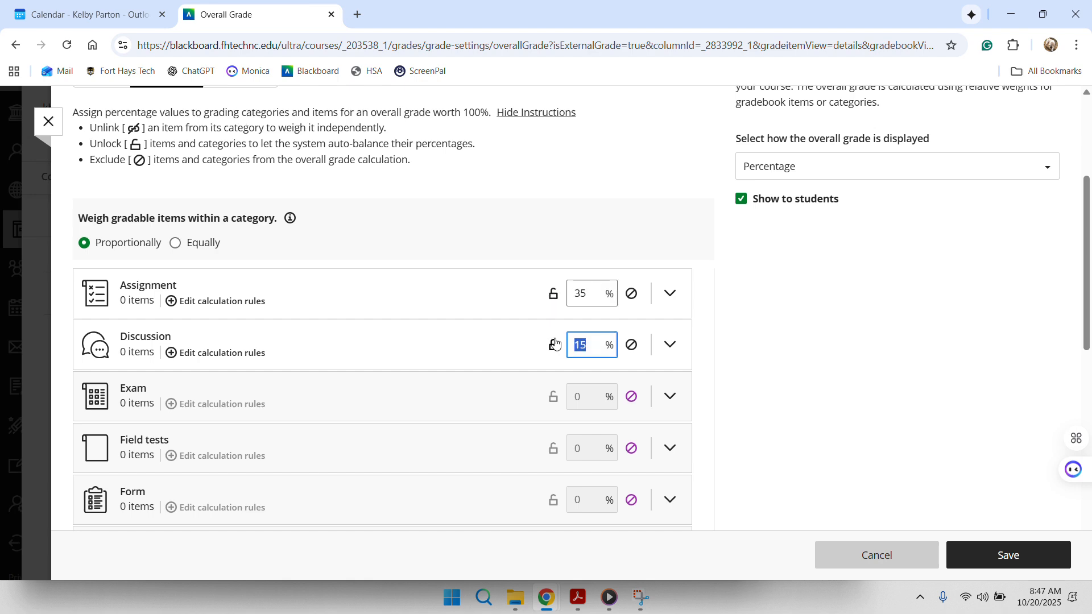
{"action": "scroll", "coordinate": [555, 344], "scroll_direction": "down", "scroll_amount": 8}
{"action": "left_click", "coordinate": [555, 346]}
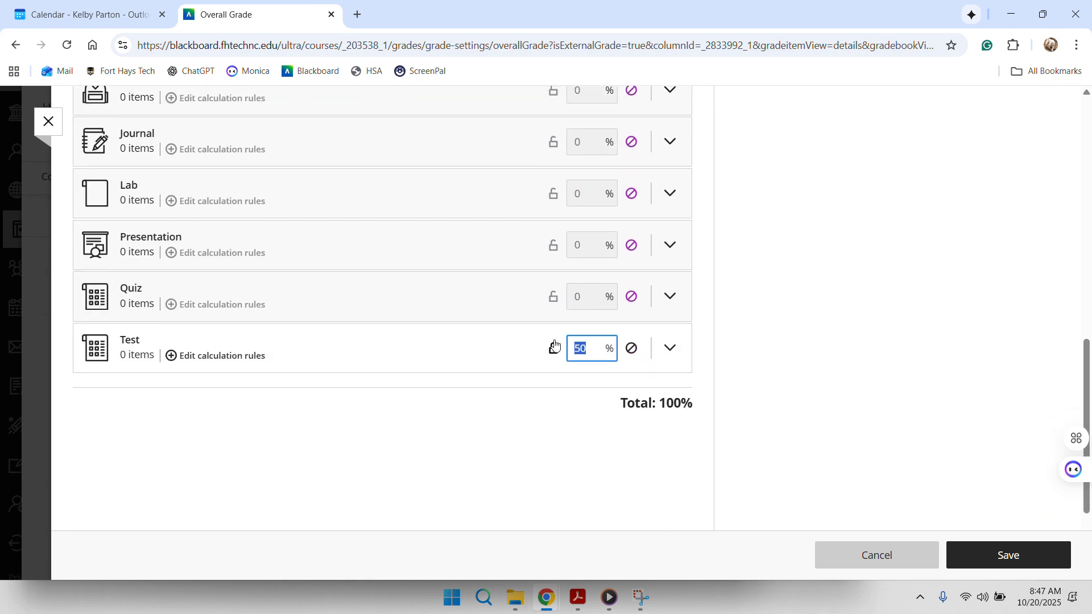
- Include the Lab category in the overall grade again, letting the unlocked categories auto-balance to 25% each
{"action": "scroll", "coordinate": [555, 346], "scroll_direction": "up", "scroll_amount": 1}
{"action": "left_click", "coordinate": [553, 236]}
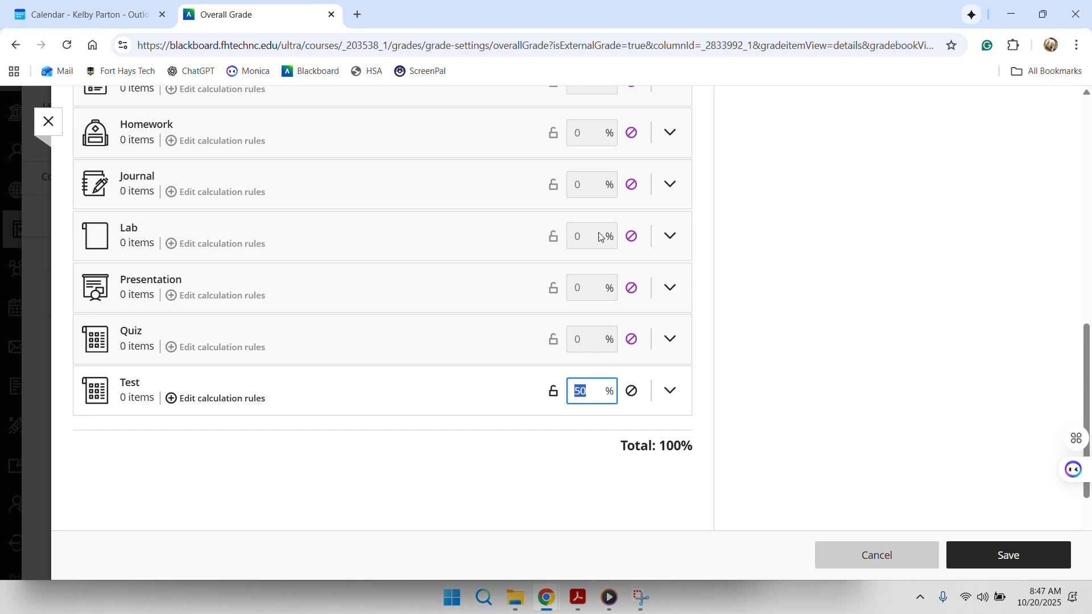
{"action": "type", "text": "25"}
{"action": "scroll", "coordinate": [531, 294], "scroll_direction": "up", "scroll_amount": 6}
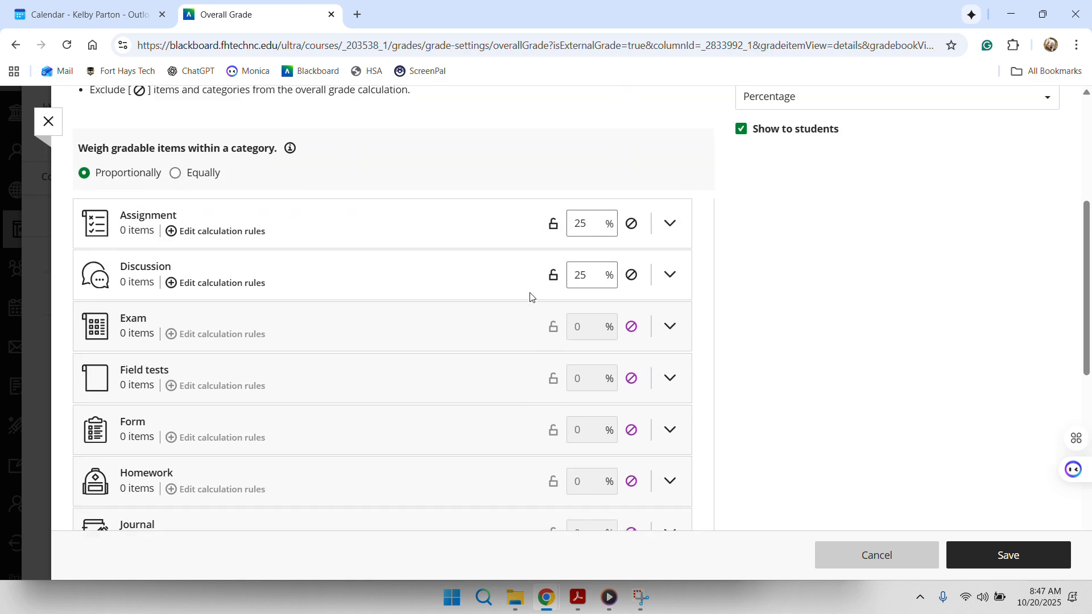
{"action": "scroll", "coordinate": [609, 290], "scroll_direction": "down", "scroll_amount": 7}
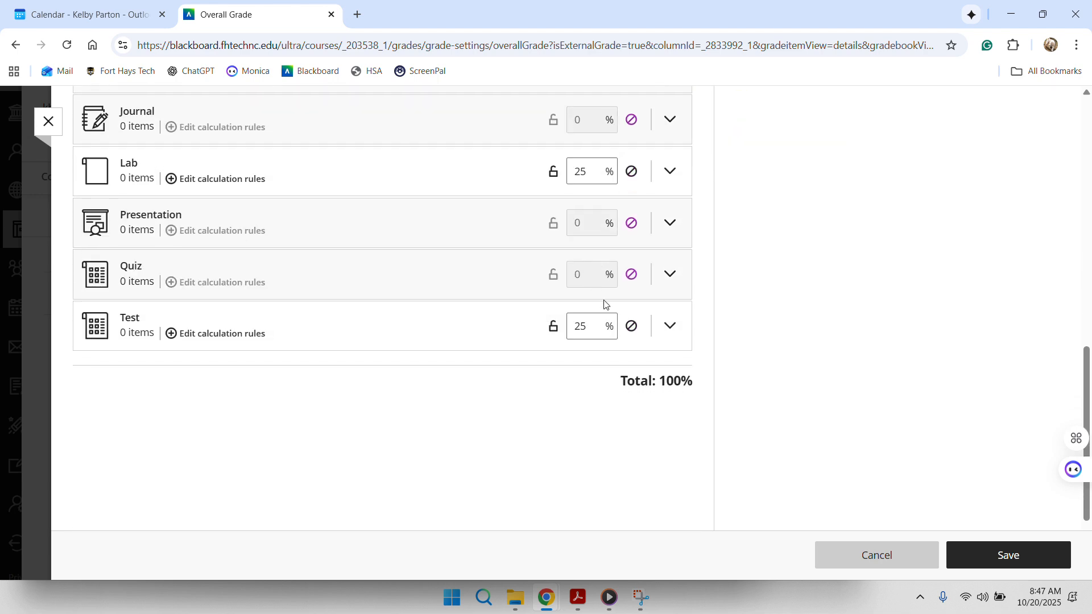
{"action": "scroll", "coordinate": [646, 376], "scroll_direction": "up", "scroll_amount": 4}
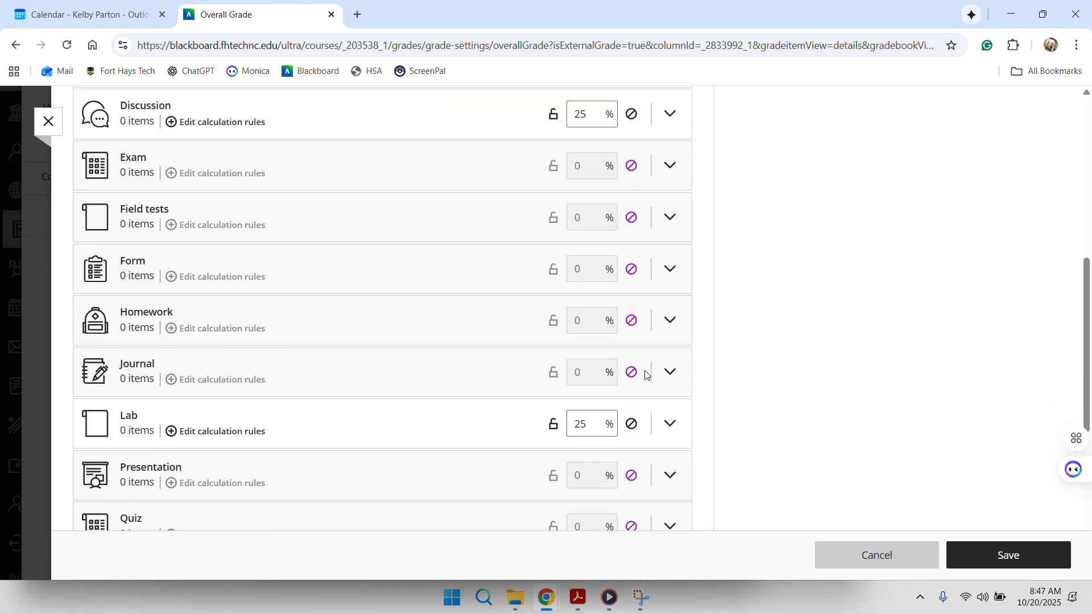
- Set the Lab category's weight to 50%
{"action": "scroll", "coordinate": [645, 376], "scroll_direction": "down", "scroll_amount": 1}
{"action": "double_click", "coordinate": [590, 362]}
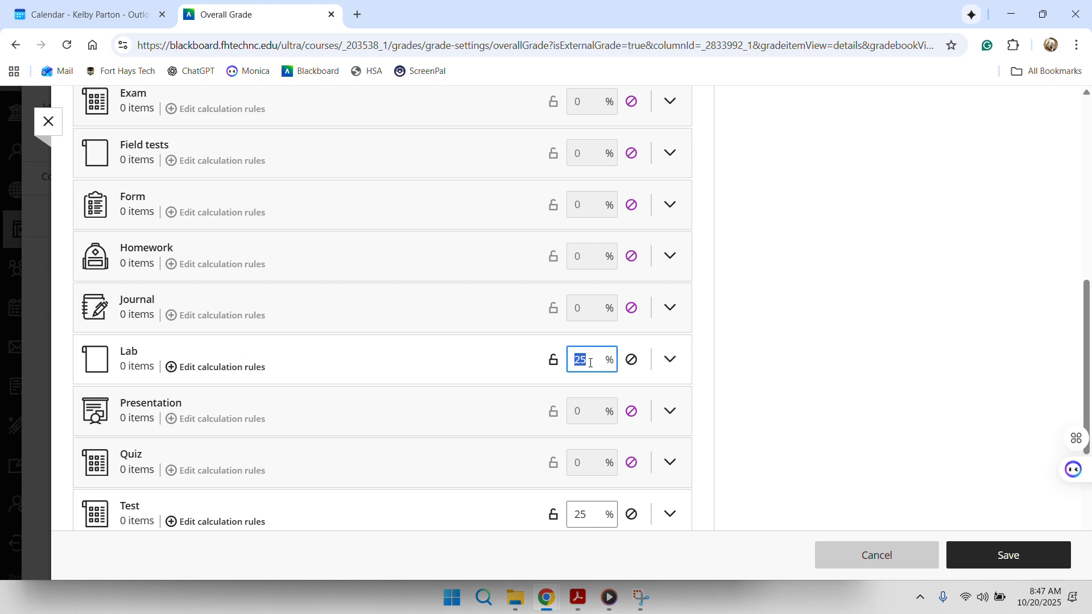
{"action": "type", "text": "50"}
{"action": "left_click", "coordinate": [719, 365]}
- Set the Test category's weight to 20%
{"action": "scroll", "coordinate": [719, 365], "scroll_direction": "down", "scroll_amount": 1}
{"action": "left_click", "coordinate": [580, 452]}
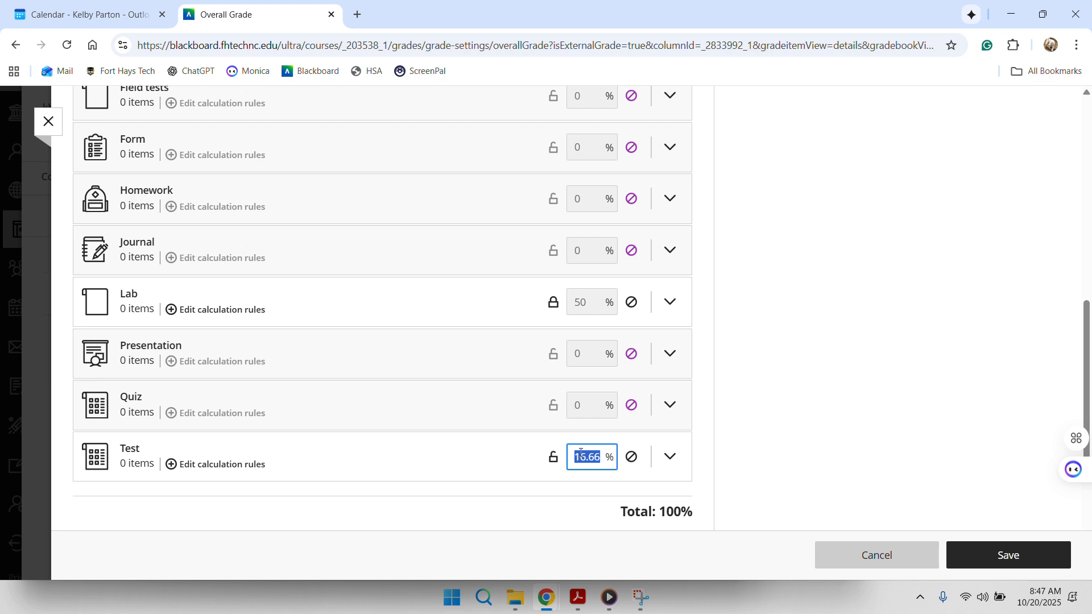
{"action": "scroll", "coordinate": [580, 452], "scroll_direction": "up", "scroll_amount": 4}
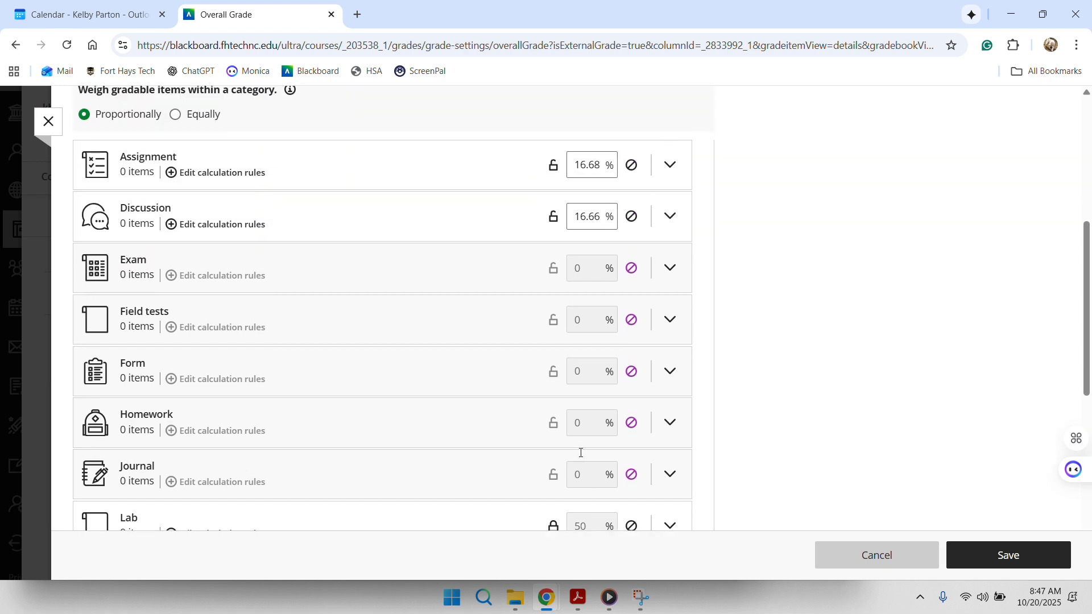
{"action": "scroll", "coordinate": [580, 453], "scroll_direction": "down", "scroll_amount": 5}
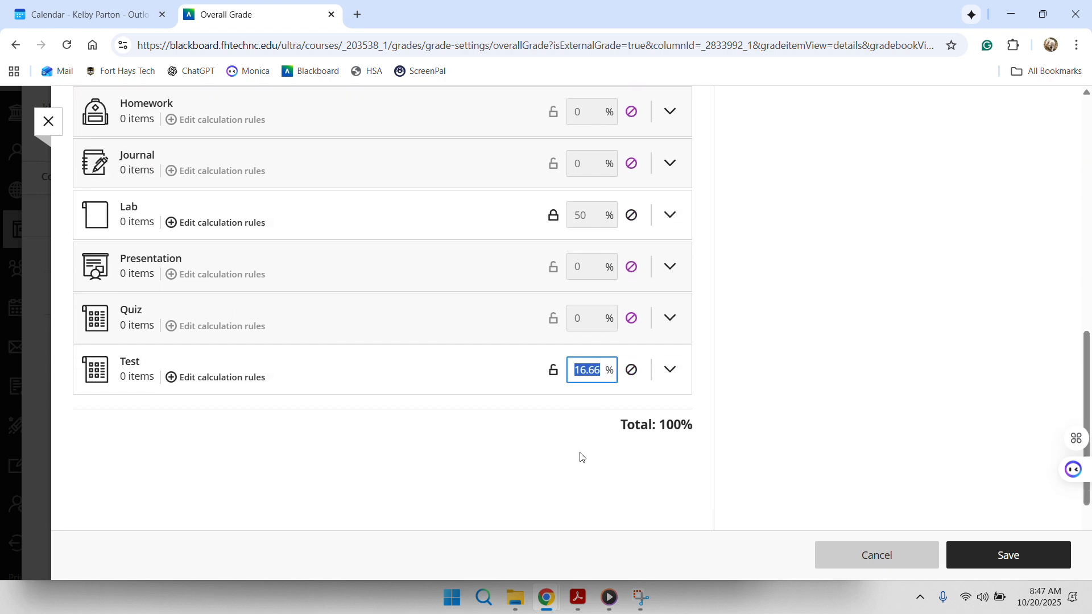
{"action": "type", "text": "20"}
{"action": "left_click", "coordinate": [580, 457]}
- Set the Assignment category's weight to 20% and lock the Discussion category at 10%
{"action": "scroll", "coordinate": [580, 456], "scroll_direction": "up", "scroll_amount": 6}
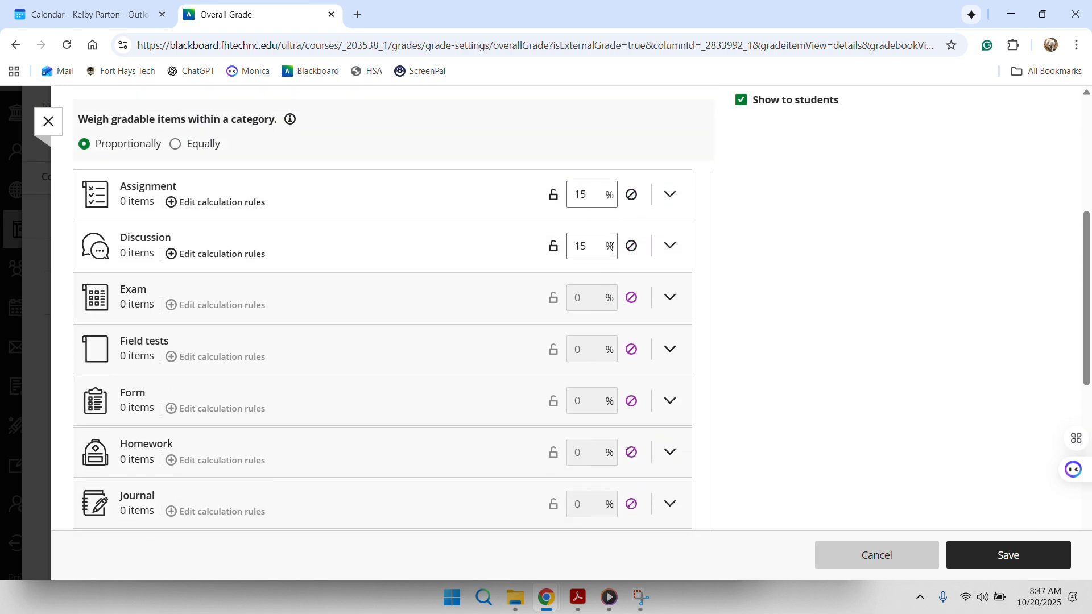
{"action": "double_click", "coordinate": [586, 191]}
{"action": "type", "text": "10"}
{"action": "key", "text": "BackSpace"}
{"action": "type", "text": "20"}
{"action": "left_click", "coordinate": [698, 238]}
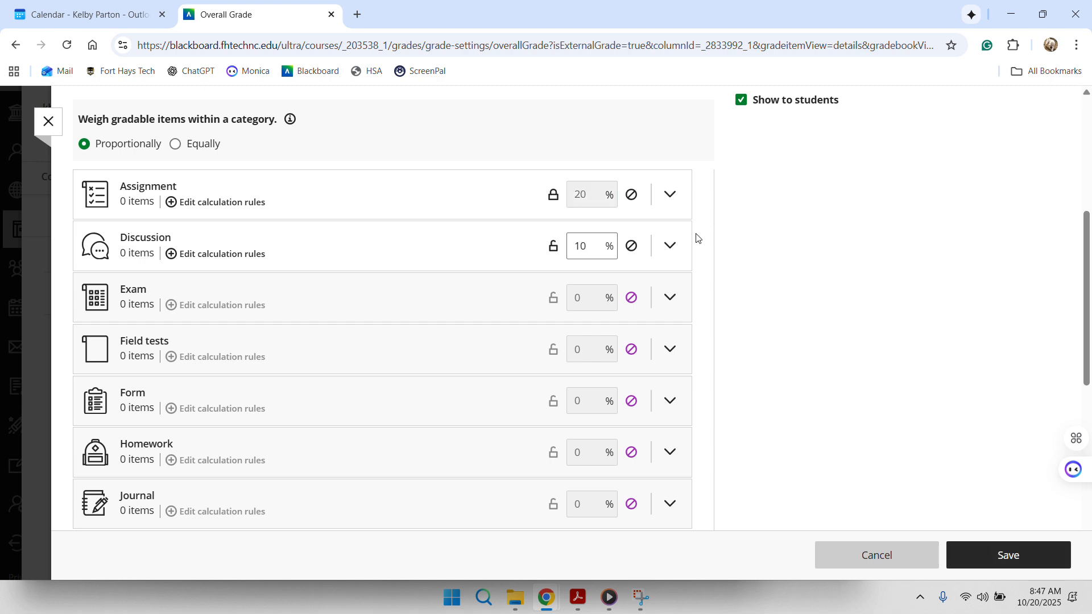
{"action": "left_click", "coordinate": [552, 246]}
- Try a weight of 25% for the Test category, then set it back to 20%
{"action": "scroll", "coordinate": [552, 251], "scroll_direction": "down", "scroll_amount": 6}
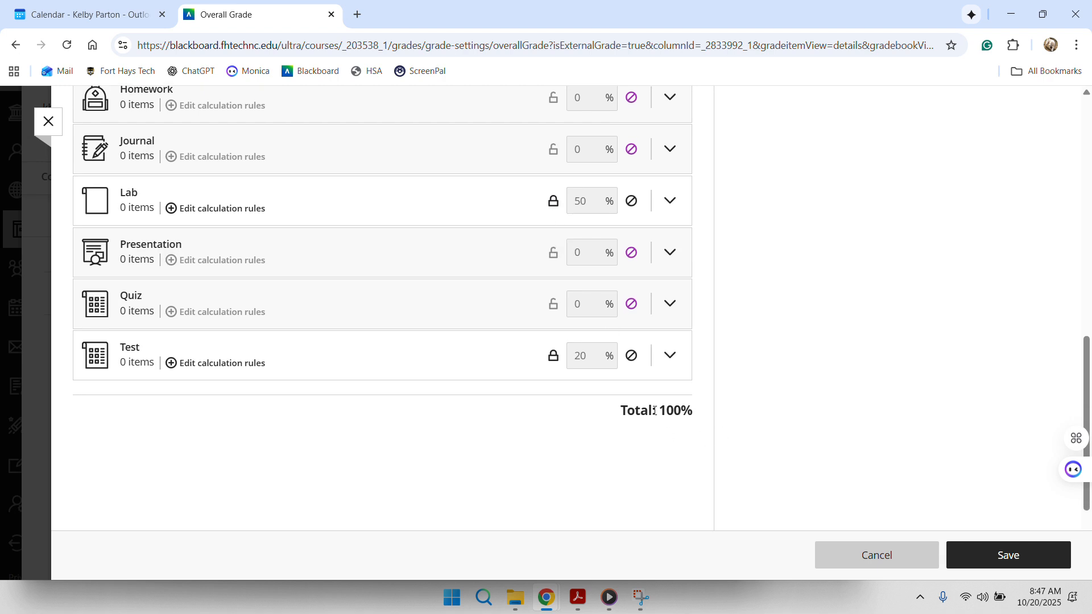
{"action": "left_click", "coordinate": [550, 354]}
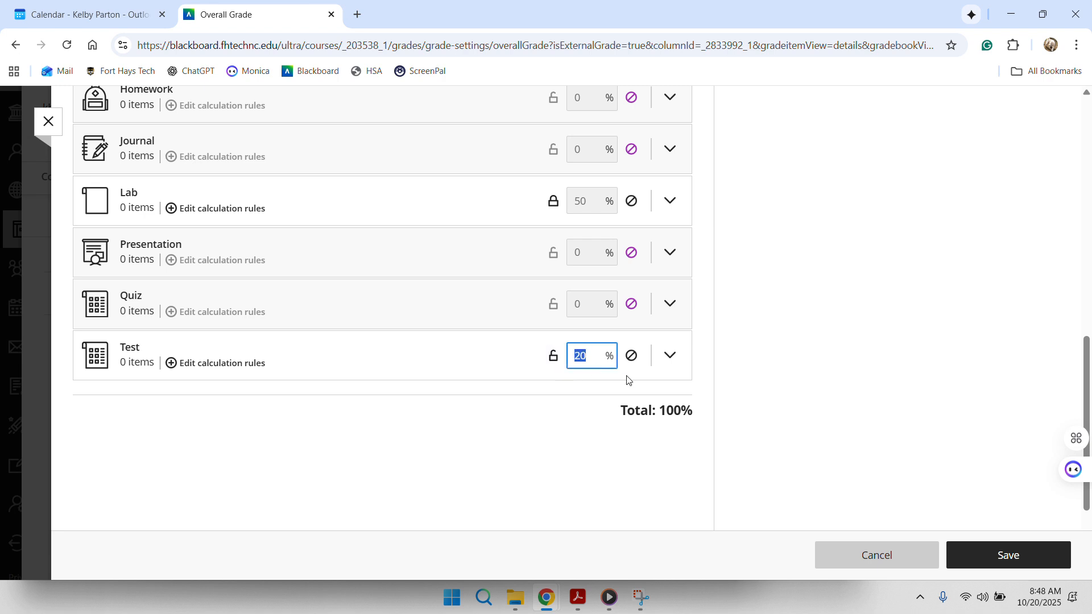
{"action": "type", "text": "25"}
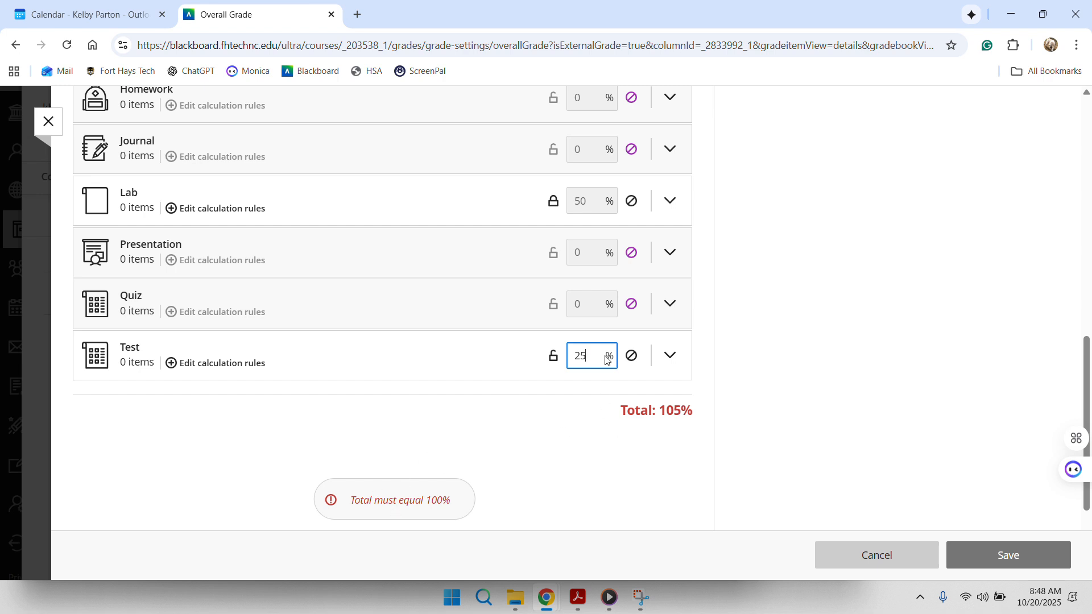
{"action": "type", "text": "0"}
{"action": "left_click", "coordinate": [809, 439]}
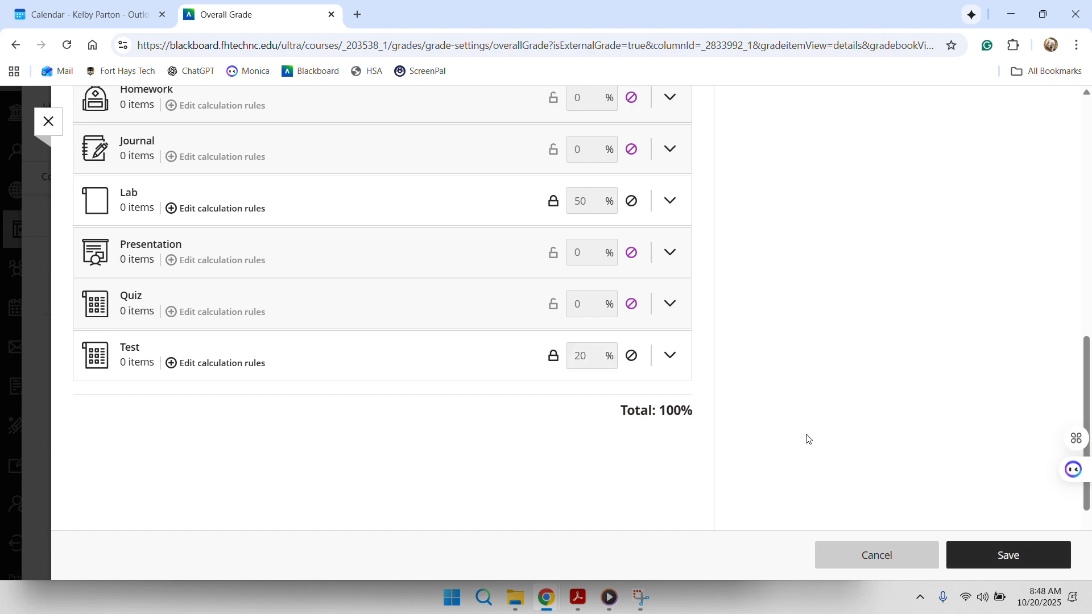
- Save the category weights and keep Percentage as the way the overall grade is displayed
{"action": "left_click", "coordinate": [1027, 560]}
{"action": "scroll", "coordinate": [974, 240], "scroll_direction": "up", "scroll_amount": 10}
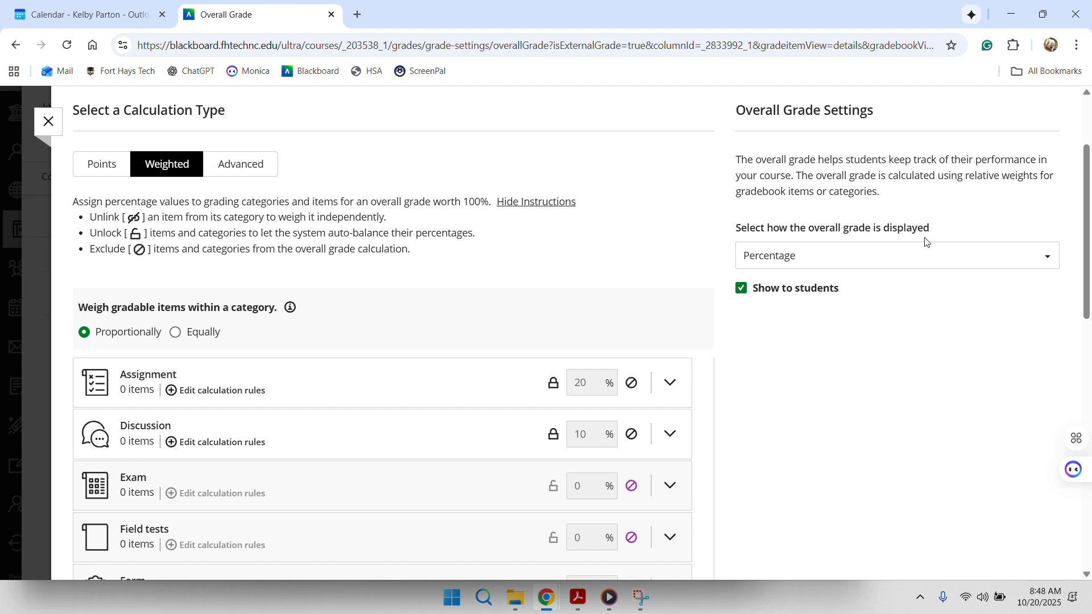
{"action": "left_click", "coordinate": [919, 257]}
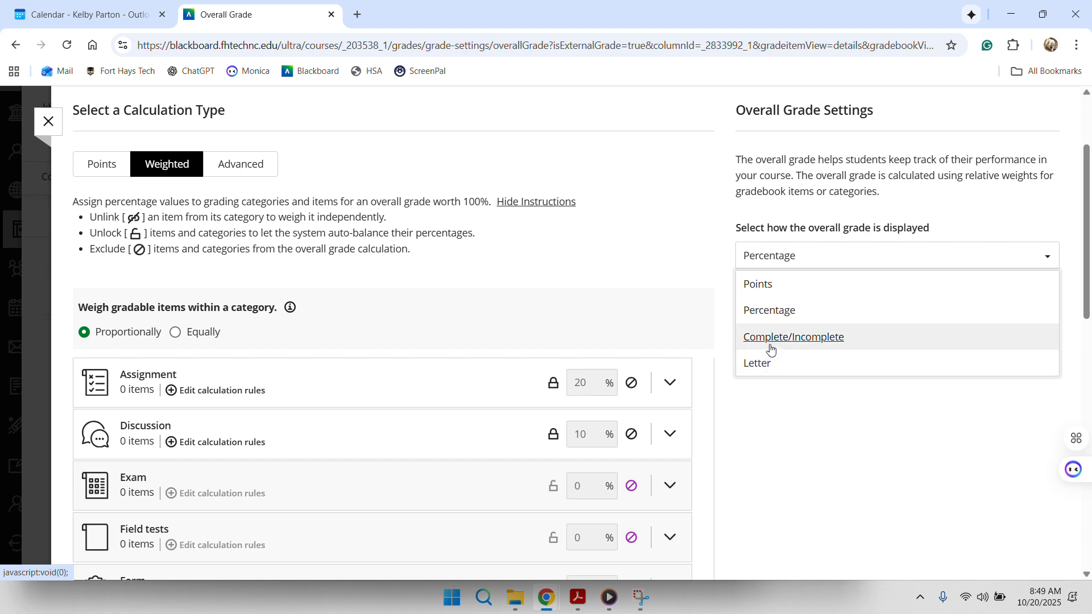
{"action": "left_click", "coordinate": [769, 312]}
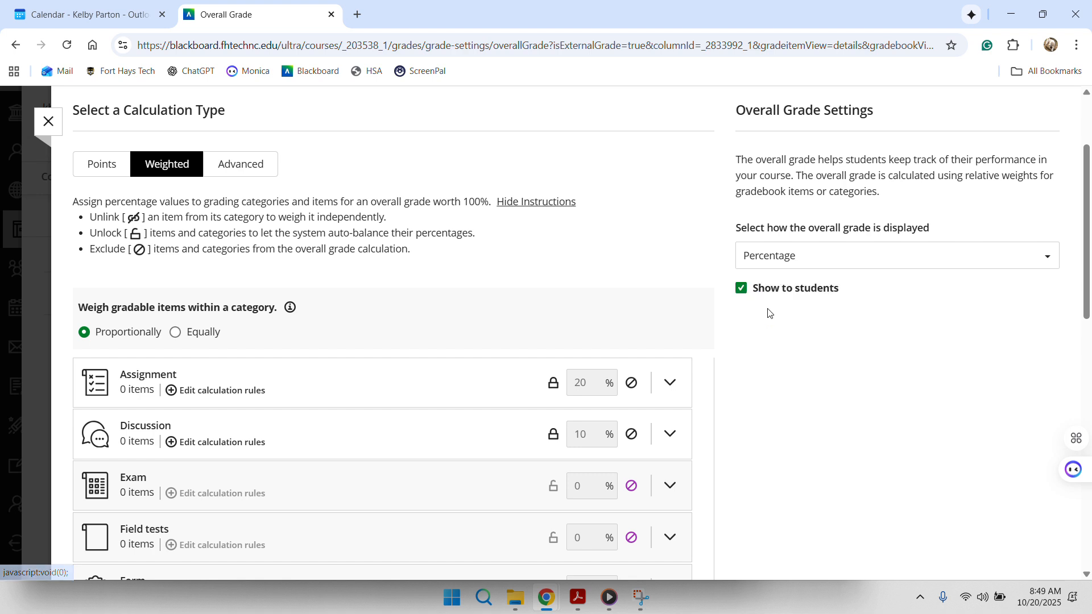
- Close the overall grade and gradebook settings and open the course's content page
{"action": "scroll", "coordinate": [769, 313], "scroll_direction": "up", "scroll_amount": 2}
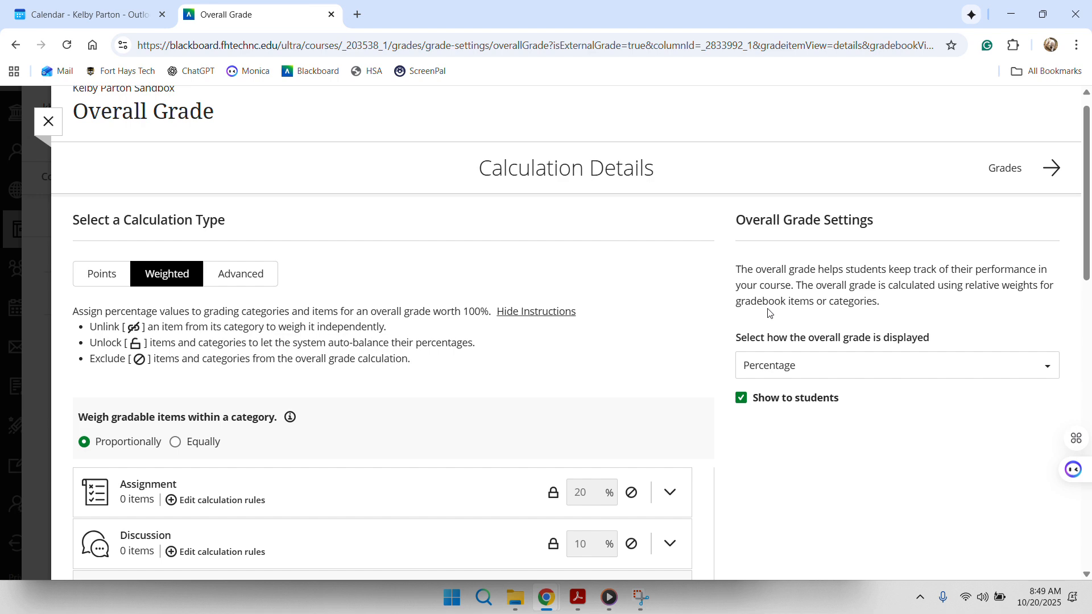
{"action": "scroll", "coordinate": [424, 475], "scroll_direction": "down", "scroll_amount": 10}
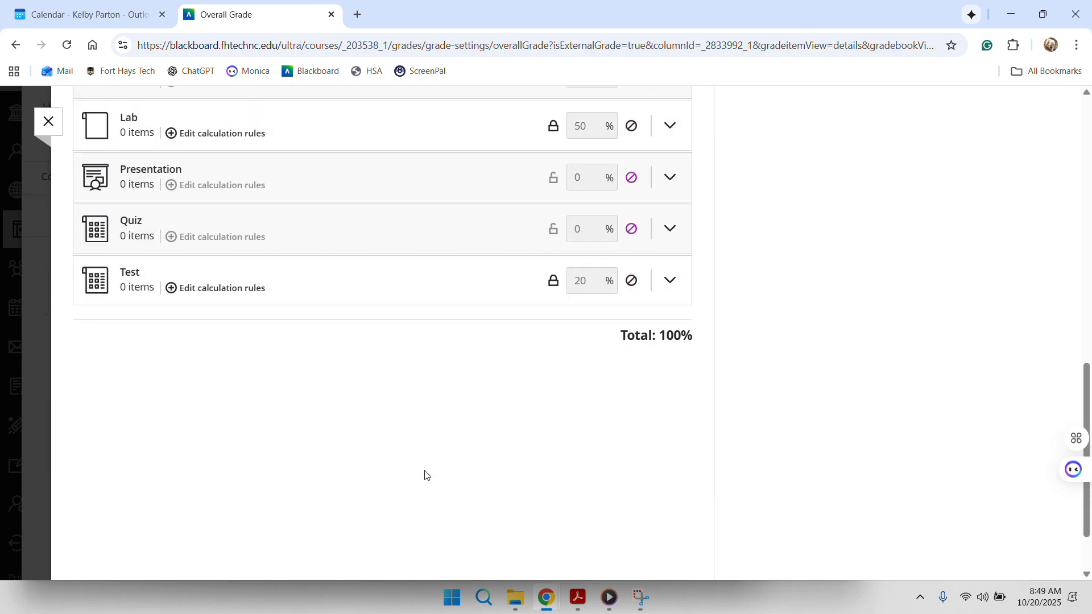
{"action": "scroll", "coordinate": [424, 476], "scroll_direction": "up", "scroll_amount": 10}
{"action": "scroll", "coordinate": [91, 163], "scroll_direction": "up", "scroll_amount": 1}
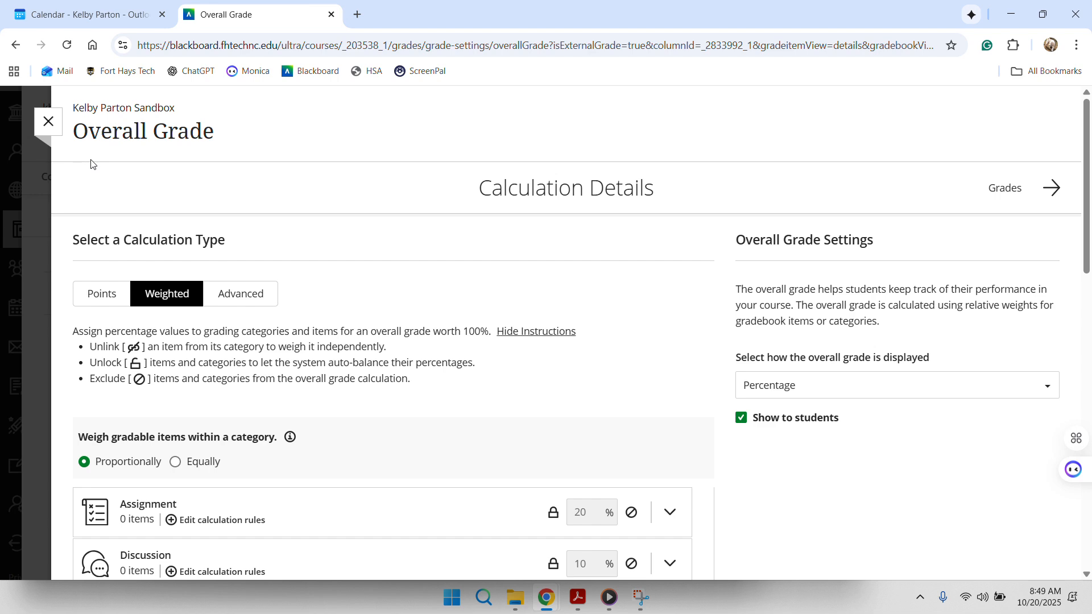
{"action": "left_click", "coordinate": [49, 122]}
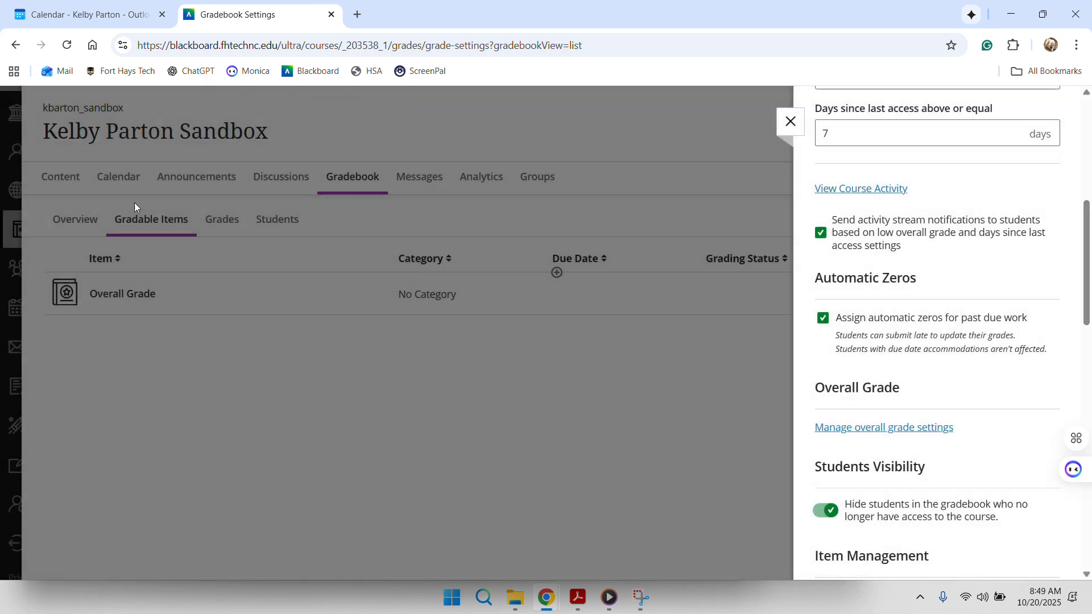
{"action": "left_click", "coordinate": [790, 122]}
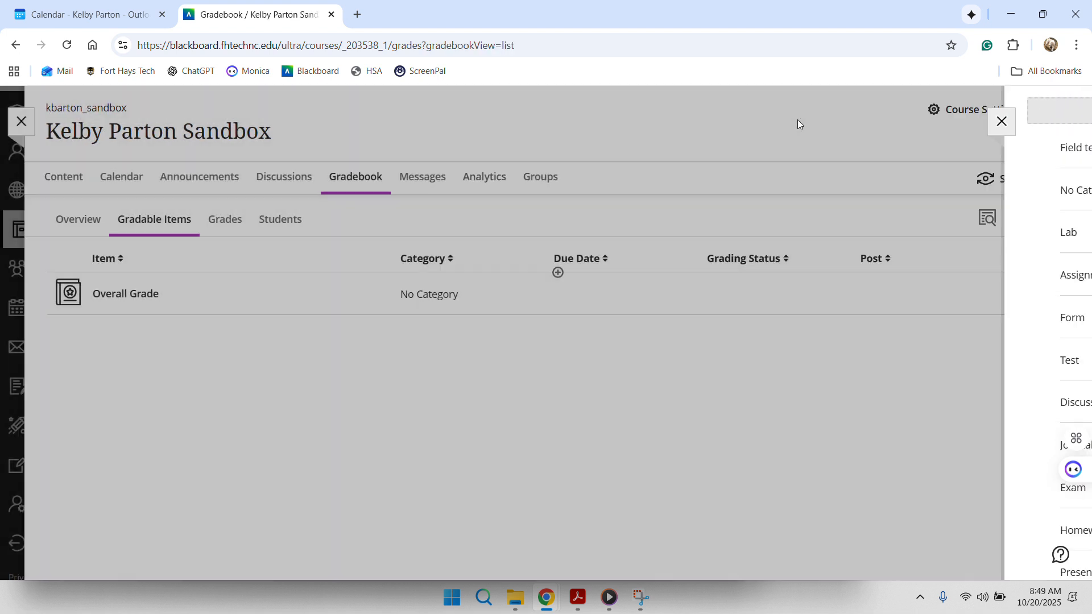
{"action": "left_click", "coordinate": [54, 169]}
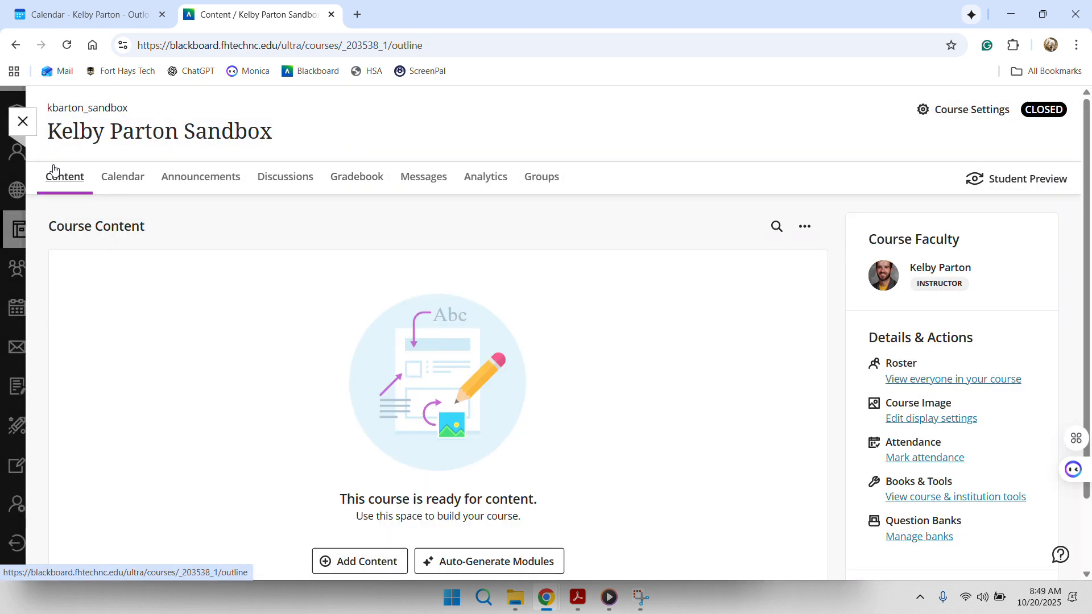